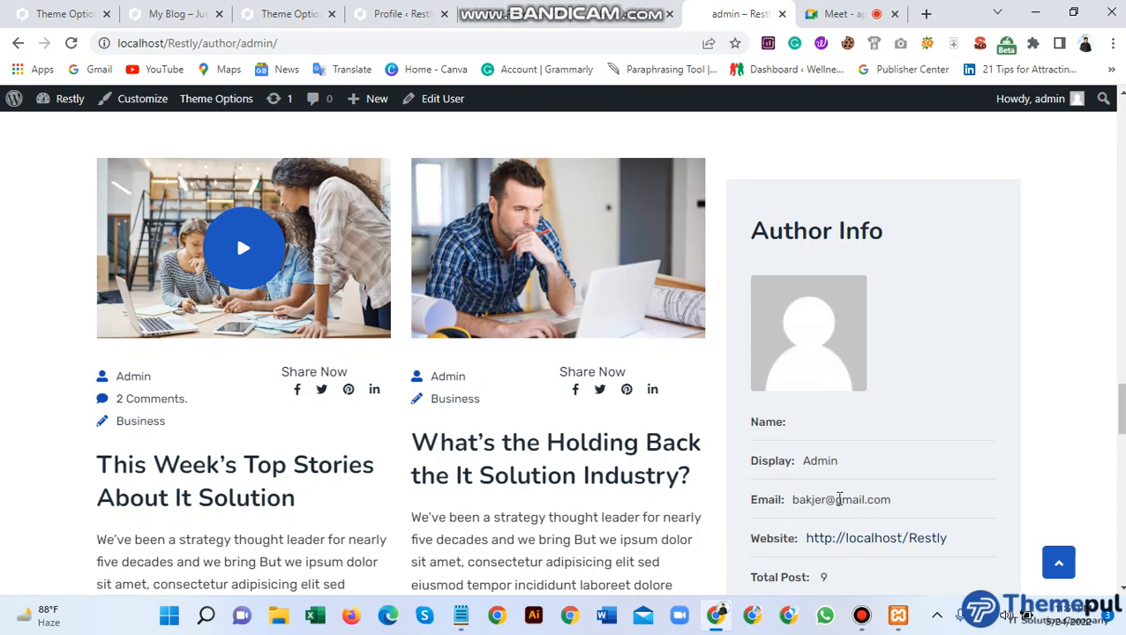
Step: In the theme options for the author page, choose List View as the authors layout and keep the authors banner enabled
scroll(816, 494, "up", 1)
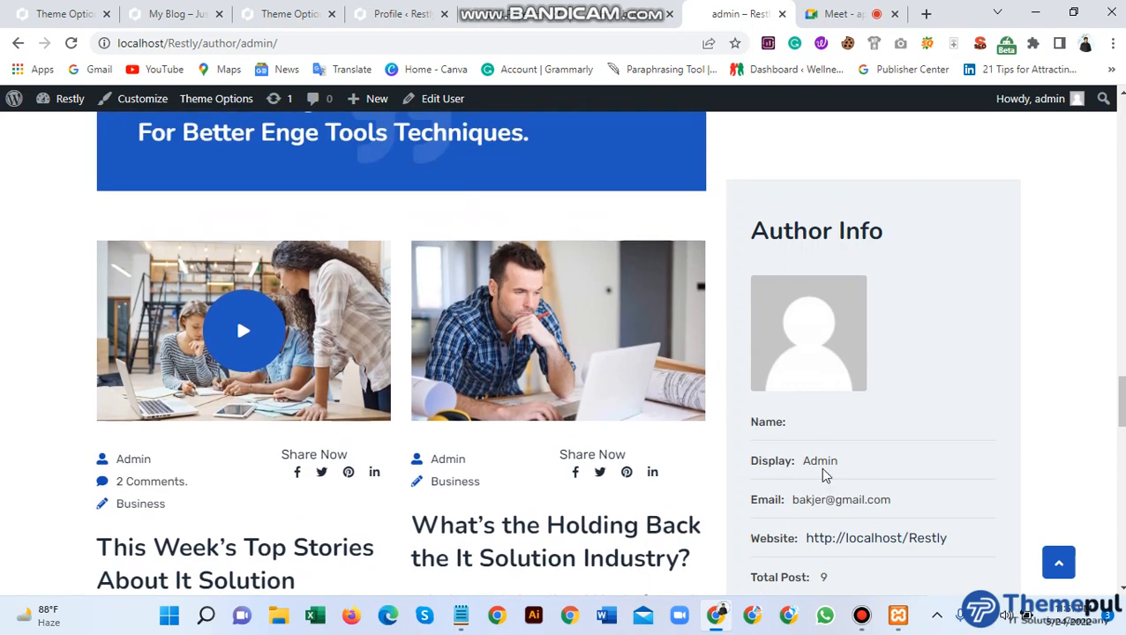
left_click(294, 13)
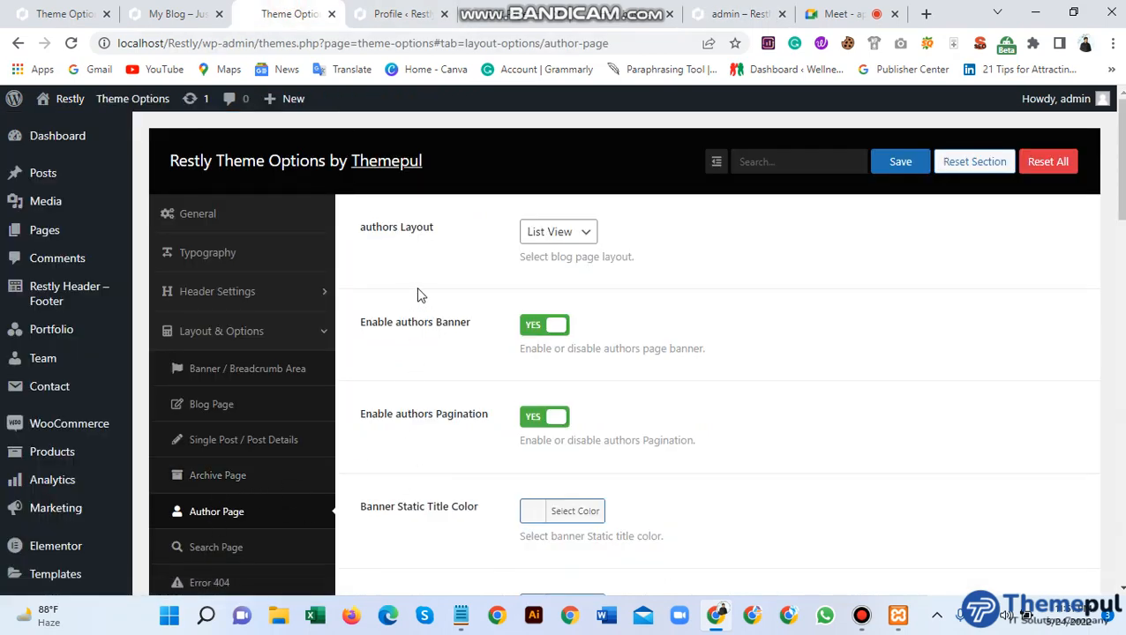
left_click(565, 233)
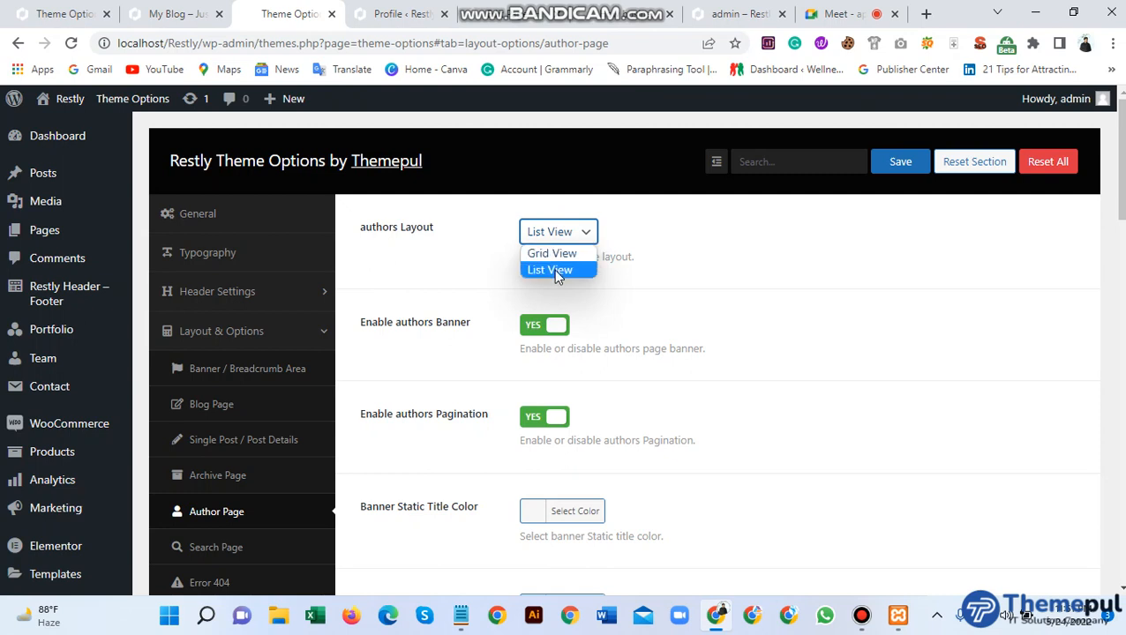
left_click(549, 271)
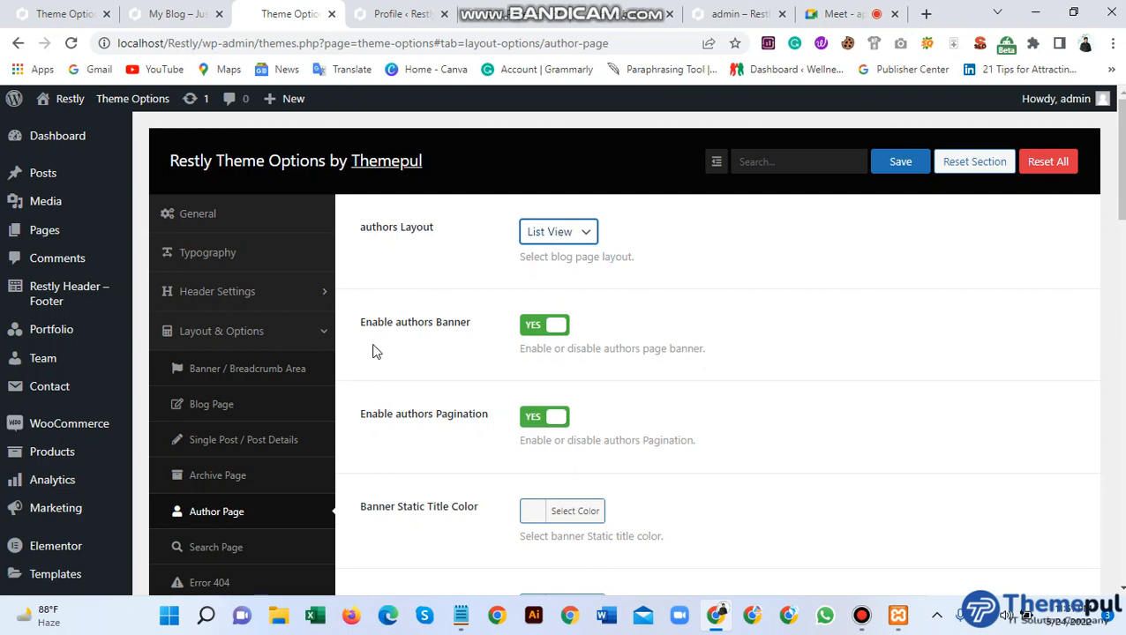
left_click(546, 326)
left_click(545, 326)
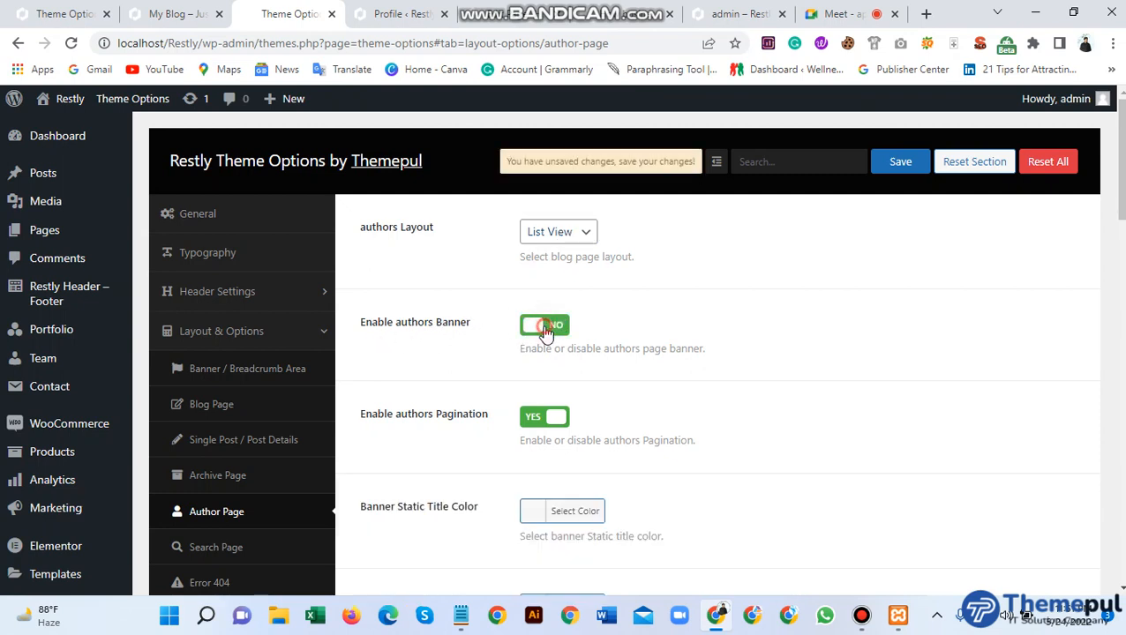
Step: In the Author Info section settings, add the author's name after the "Name:" label in Name Text
scroll(483, 331, "down", 1)
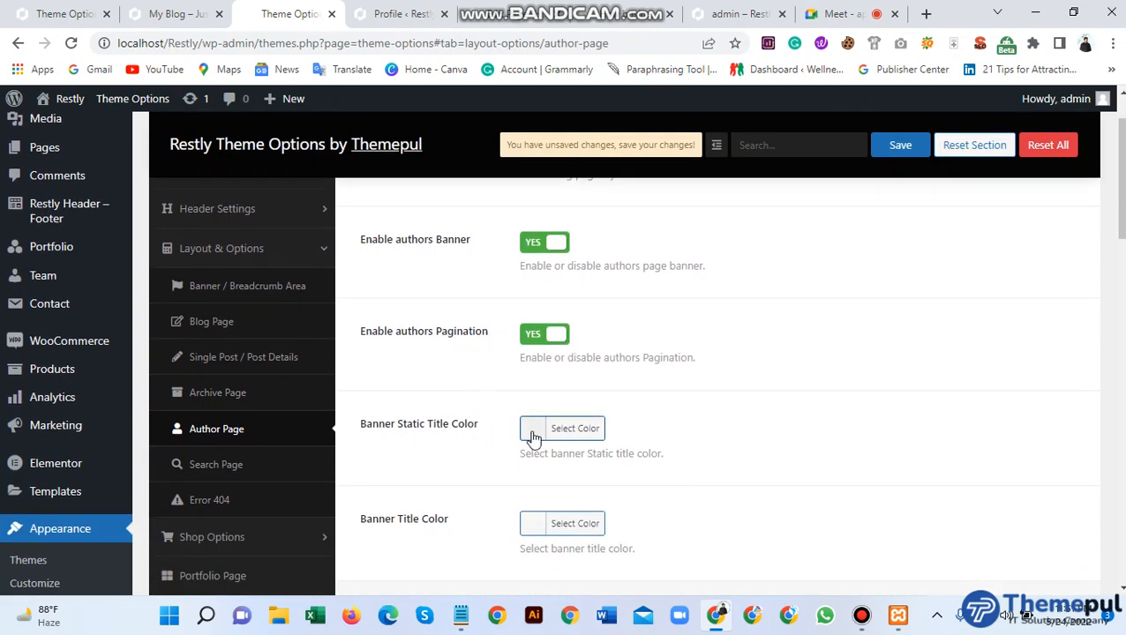
scroll(532, 438, "down", 1)
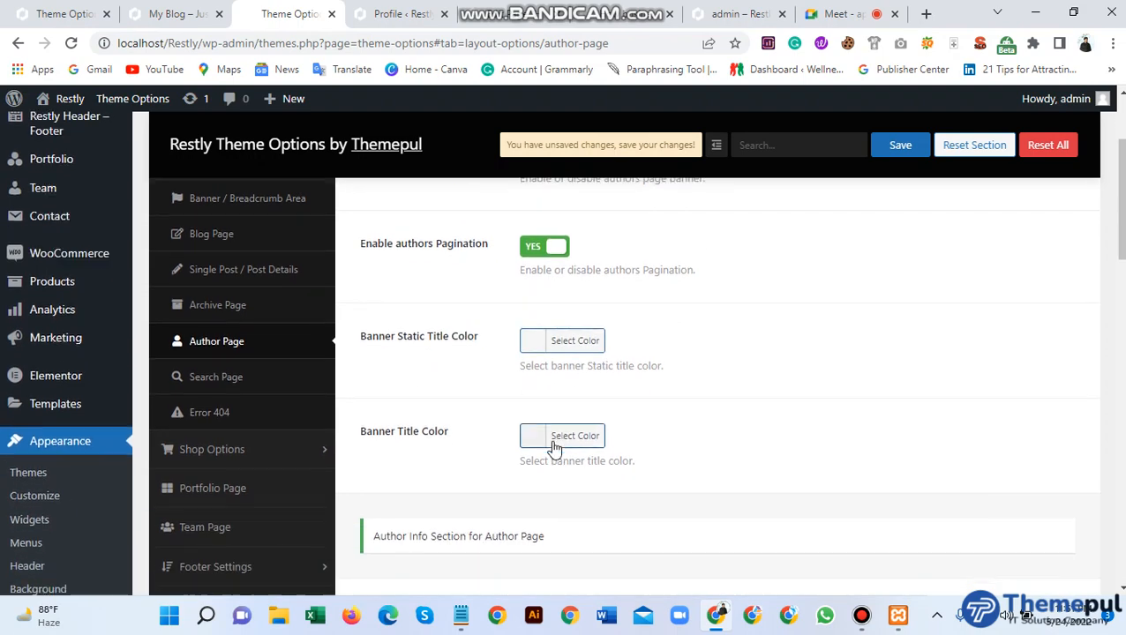
scroll(553, 445, "down", 1)
scroll(554, 443, "down", 3)
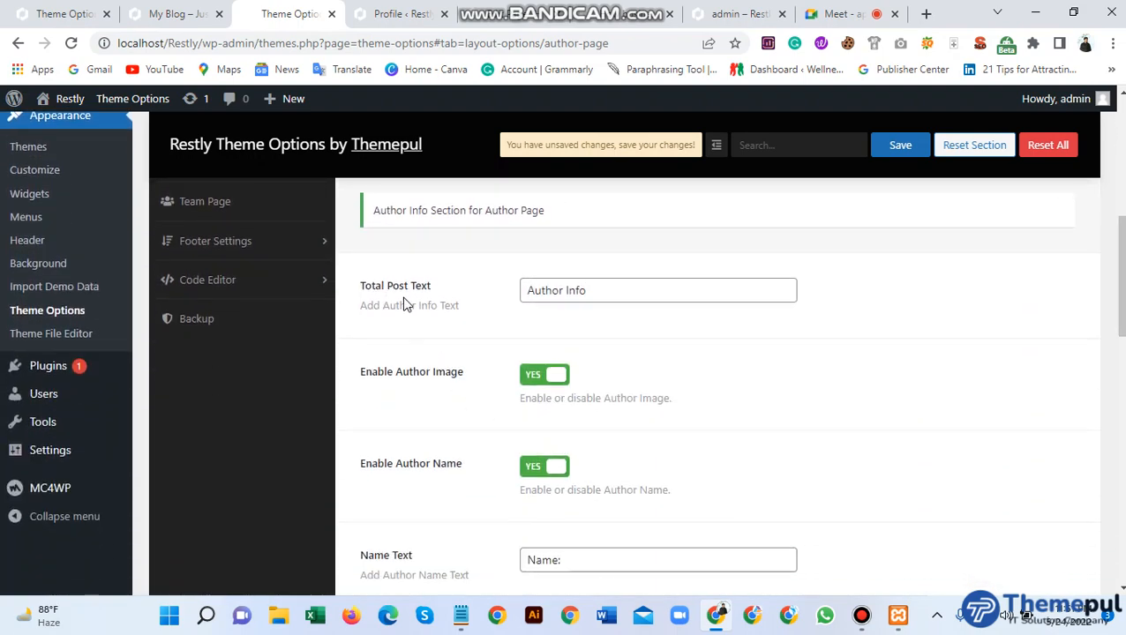
scroll(547, 300, "up", 1)
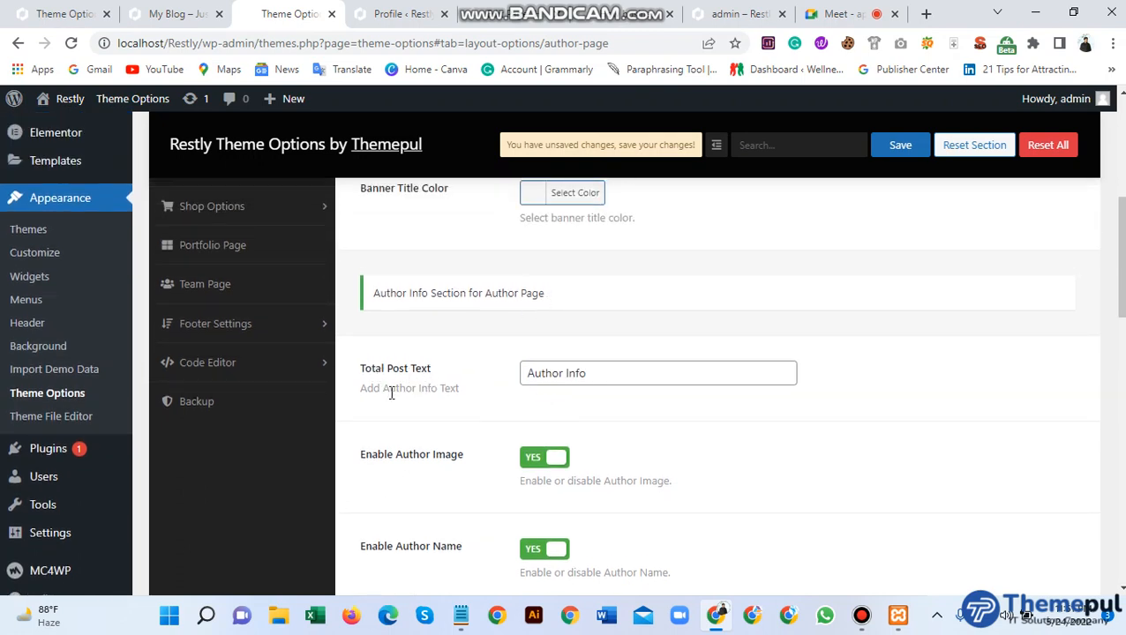
left_click(596, 375)
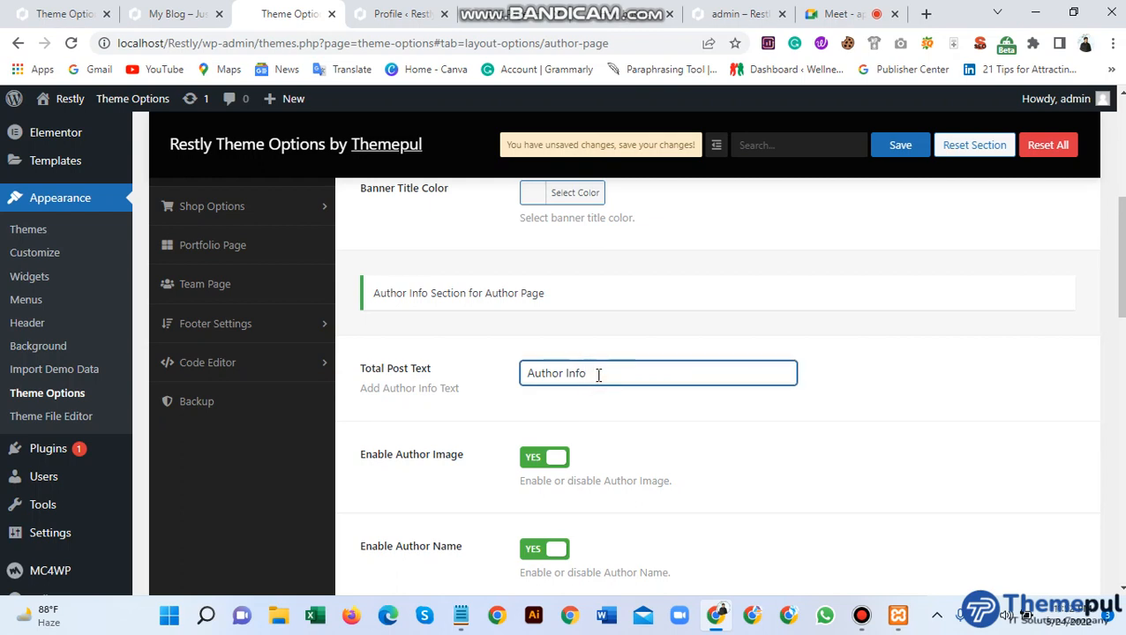
scroll(423, 411, "down", 1)
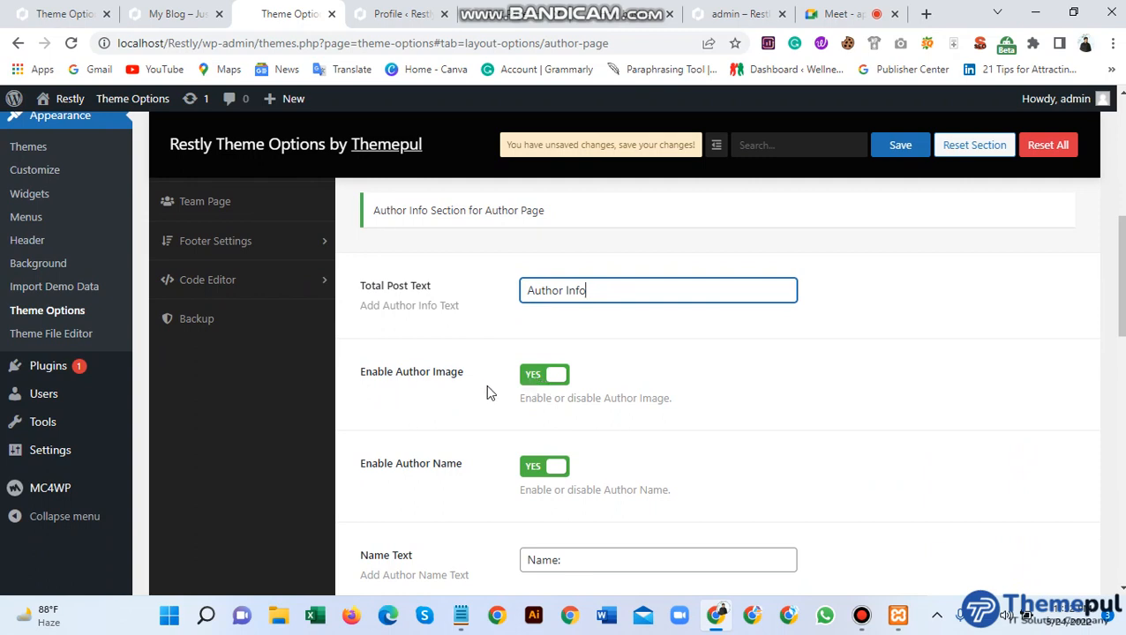
scroll(537, 381, "down", 1)
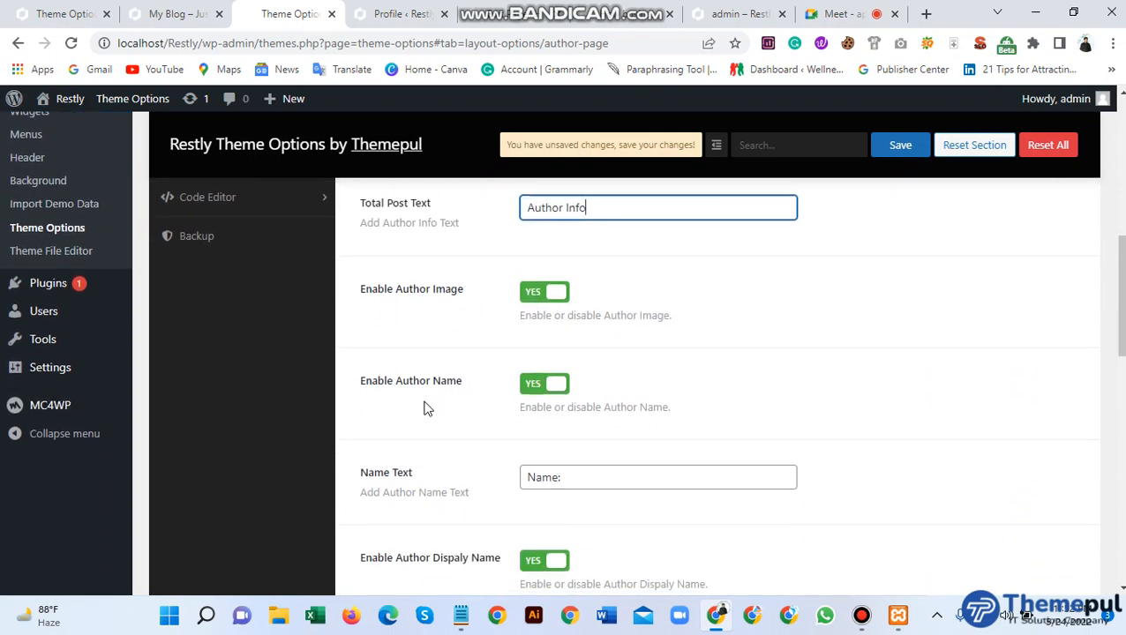
left_click(574, 477)
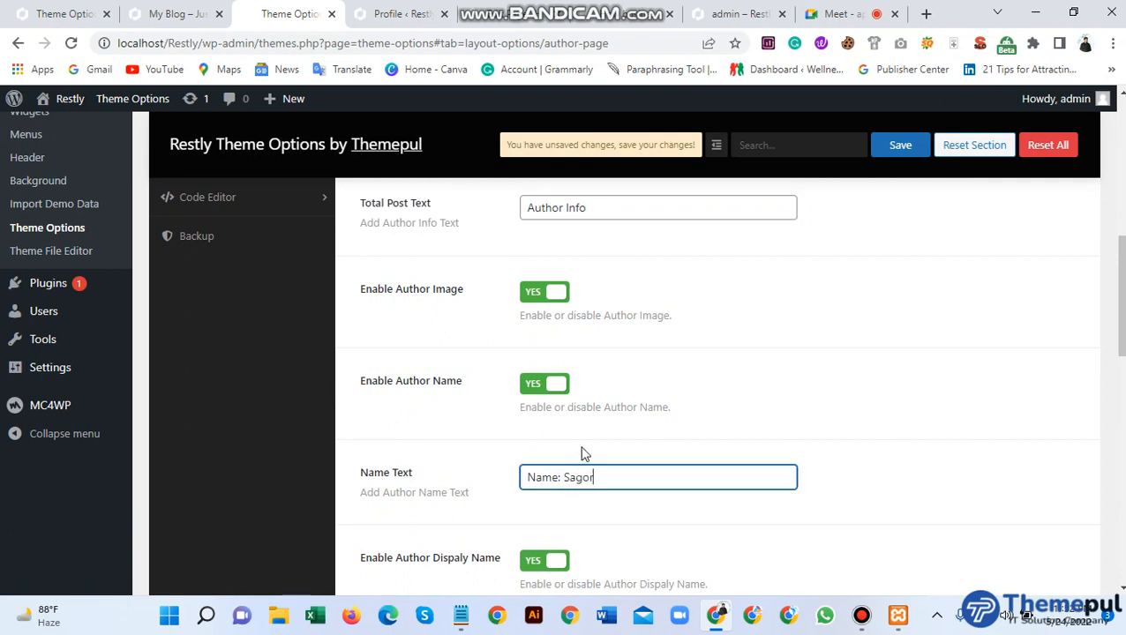
Step: Keep the author display name enabled and add the author's name after the "Display:" label
scroll(582, 454, "down", 2)
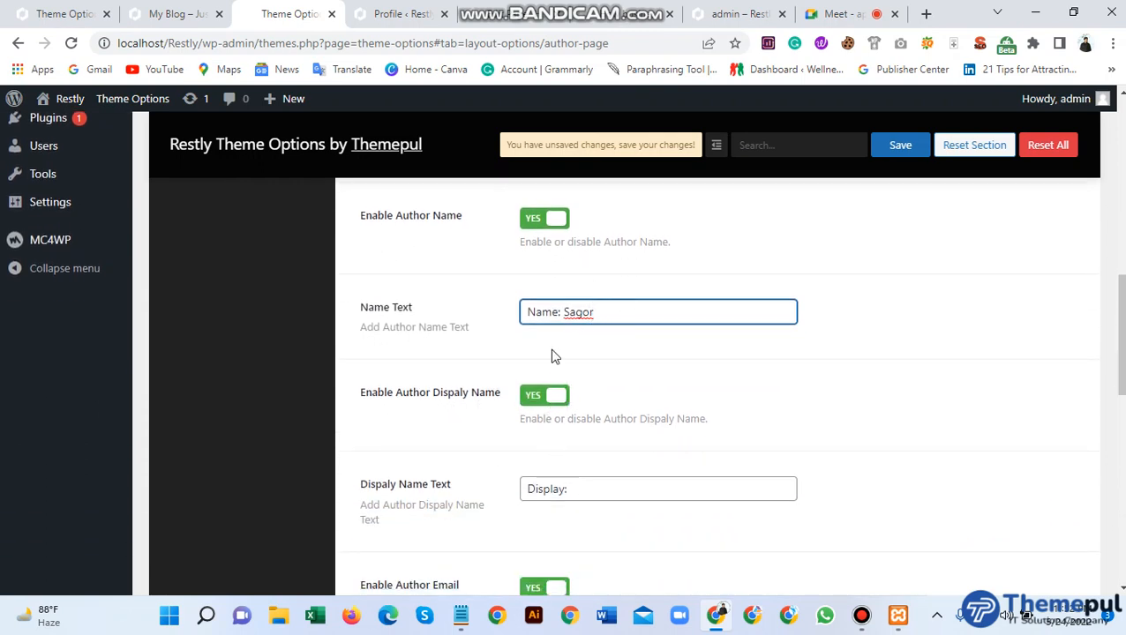
left_click(544, 401)
left_click(545, 400)
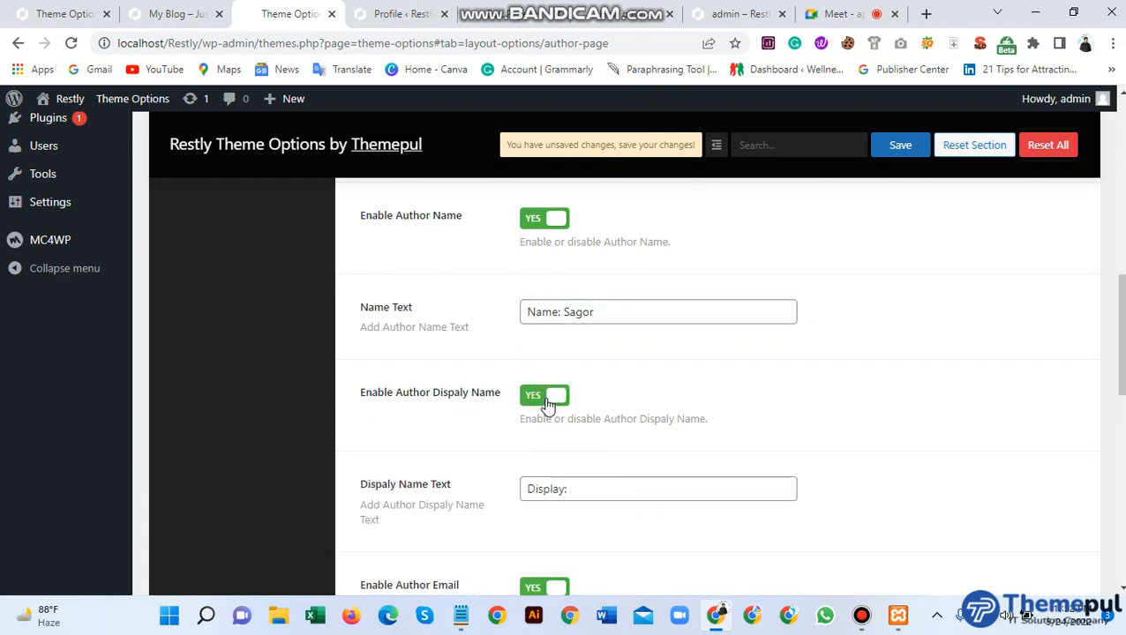
scroll(409, 407, "down", 1)
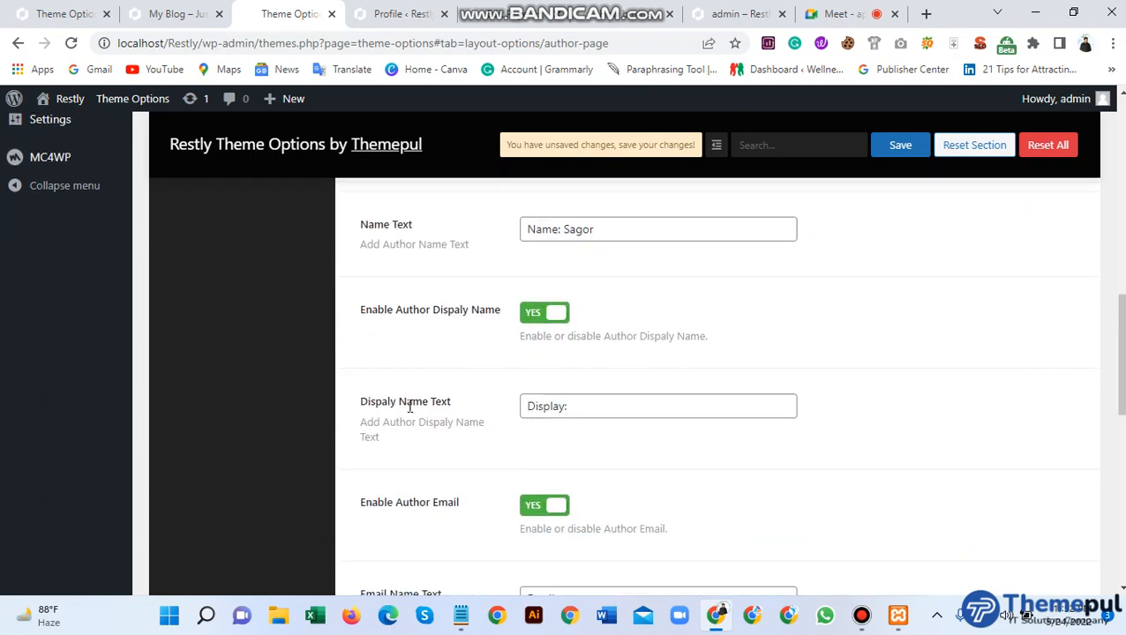
left_click(602, 408)
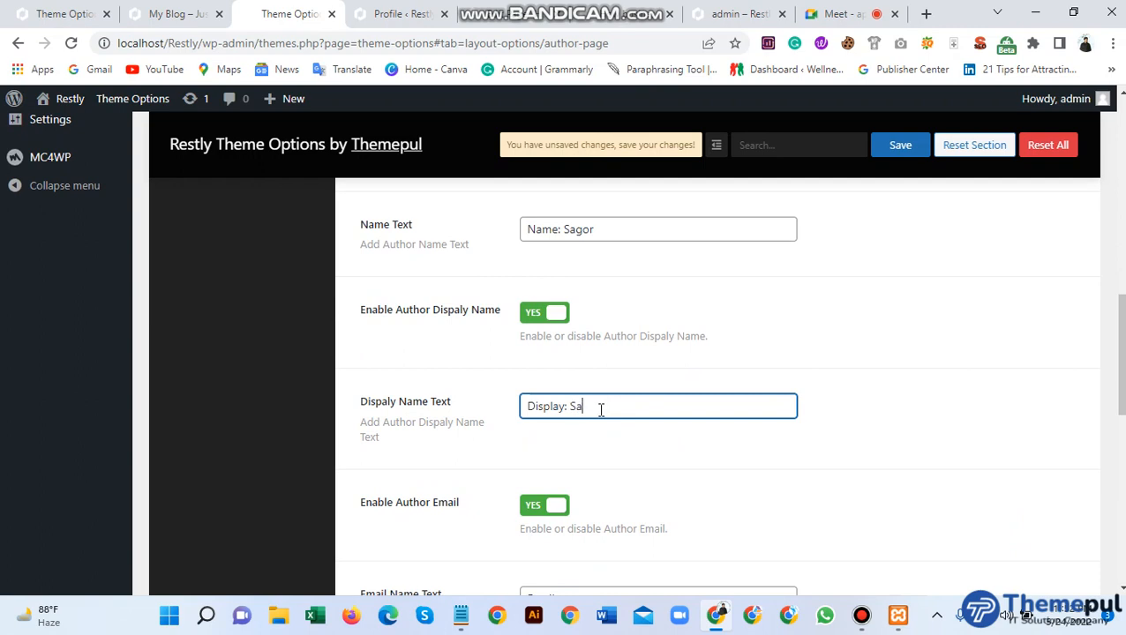
type("Sagor")
Step: Add the author's e-mail address after the "Email:" label in Email Name Text
scroll(505, 490, "down", 1)
scroll(569, 509, "down", 2)
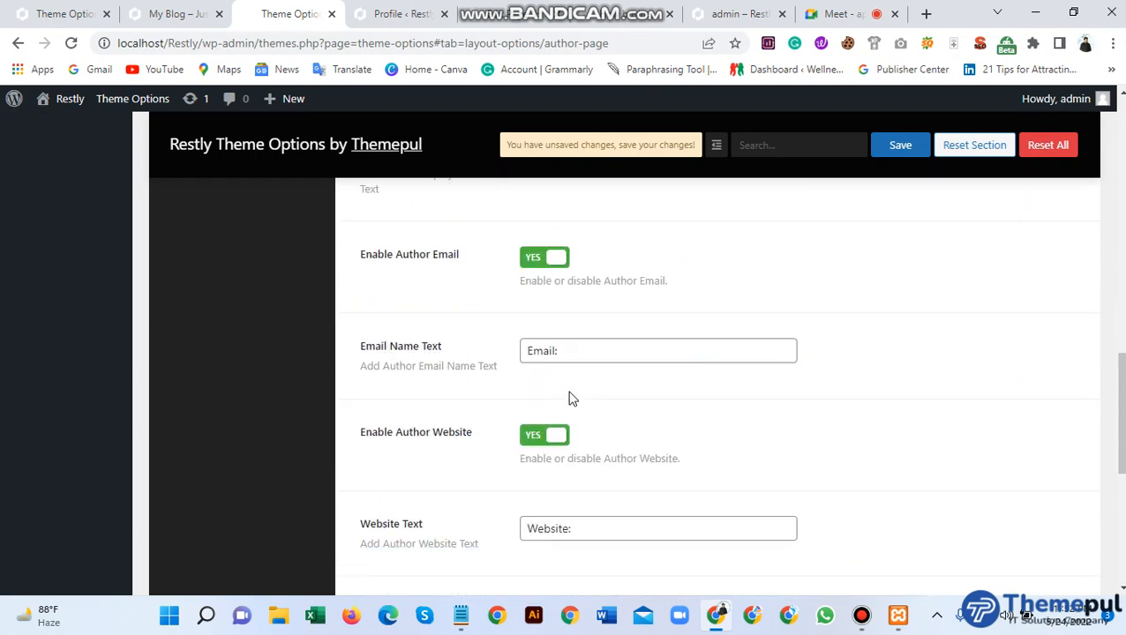
left_click(575, 349)
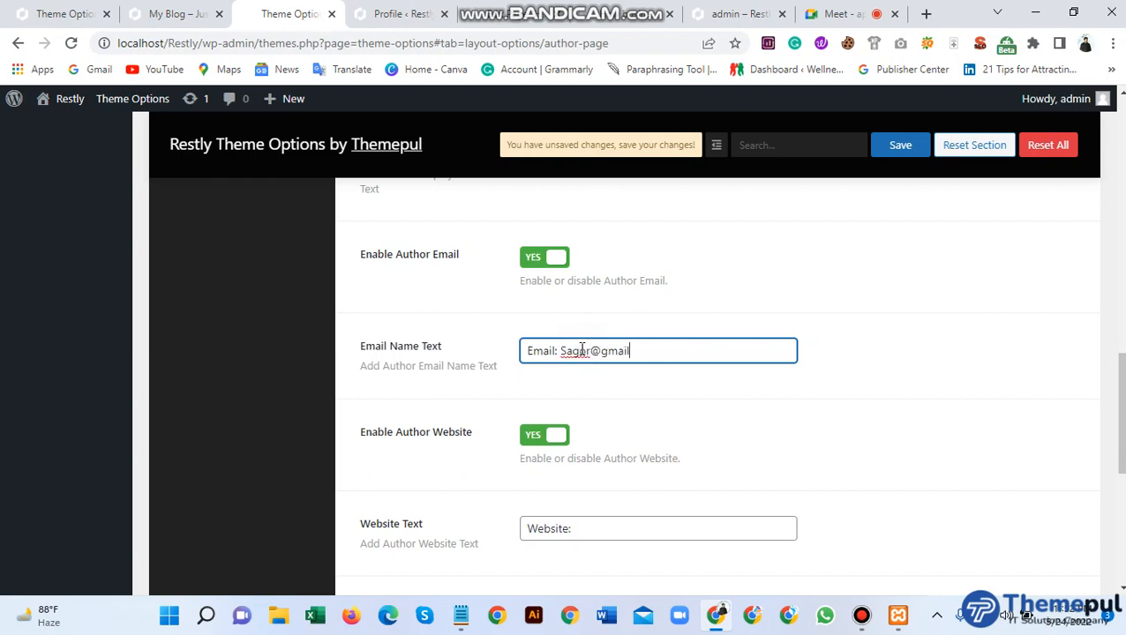
scroll(583, 349, "down", 1)
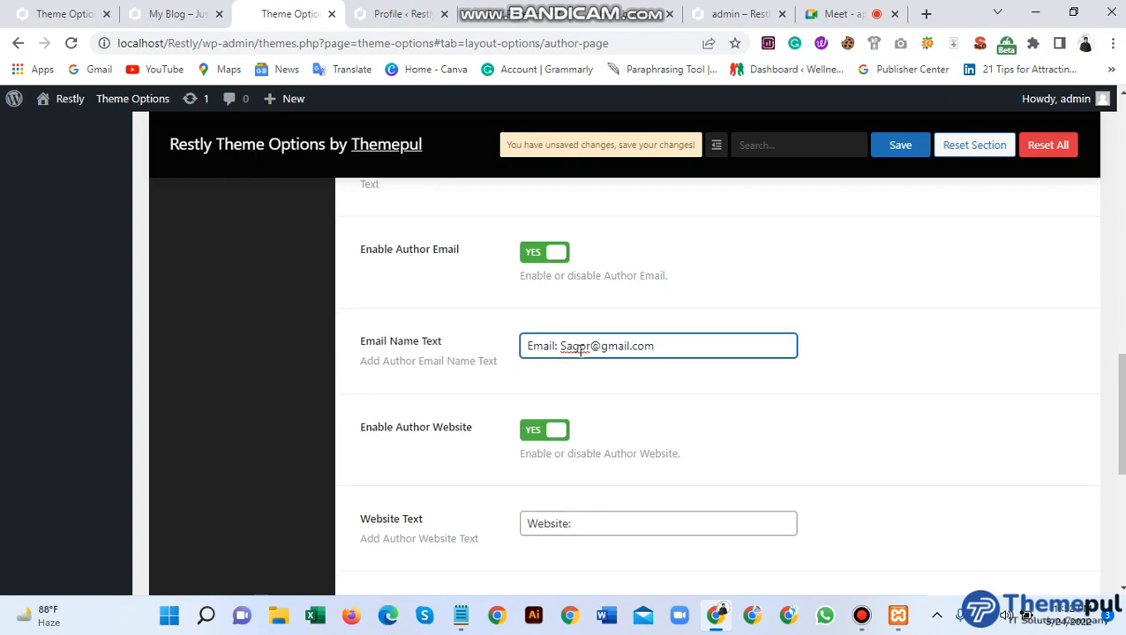
Step: Extend the Website Text to "Website: Themepul.com"
scroll(581, 350, "up", 2)
scroll(581, 351, "down", 3)
scroll(574, 355, "up", 2)
scroll(565, 410, "down", 1)
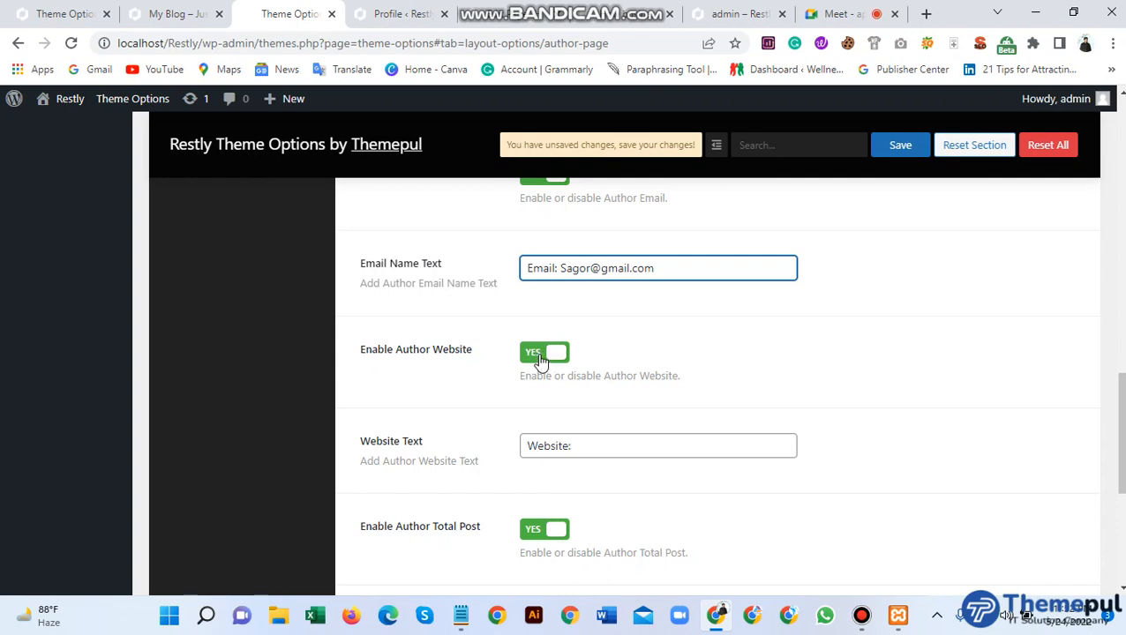
left_click(590, 446)
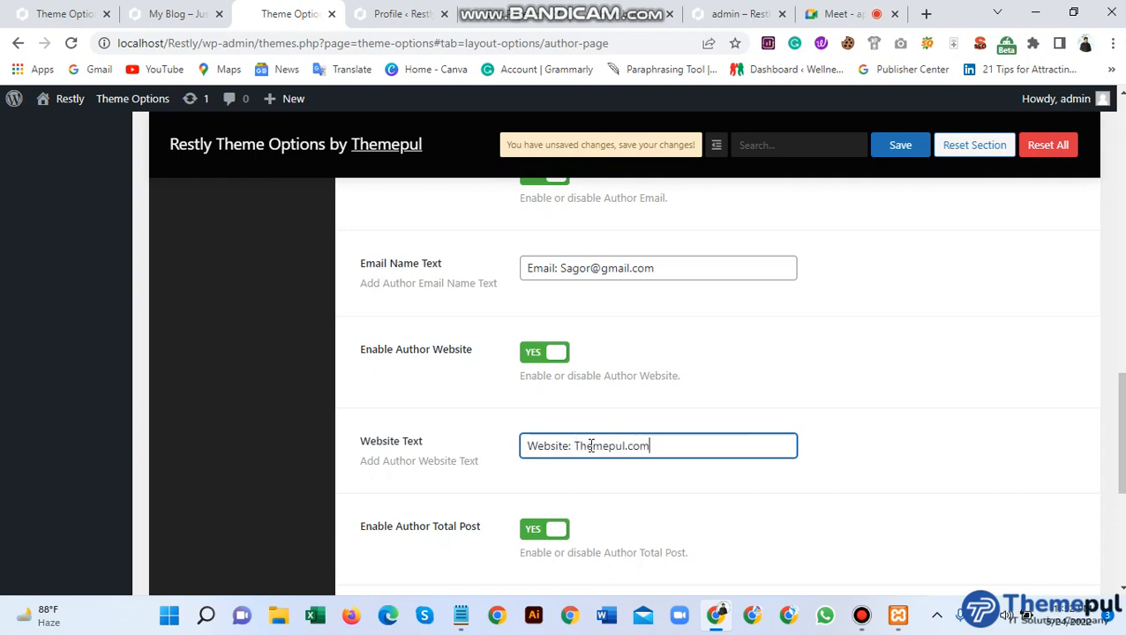
Step: Review the author total post, description and social settings, and save the theme options
scroll(587, 450, "down", 1)
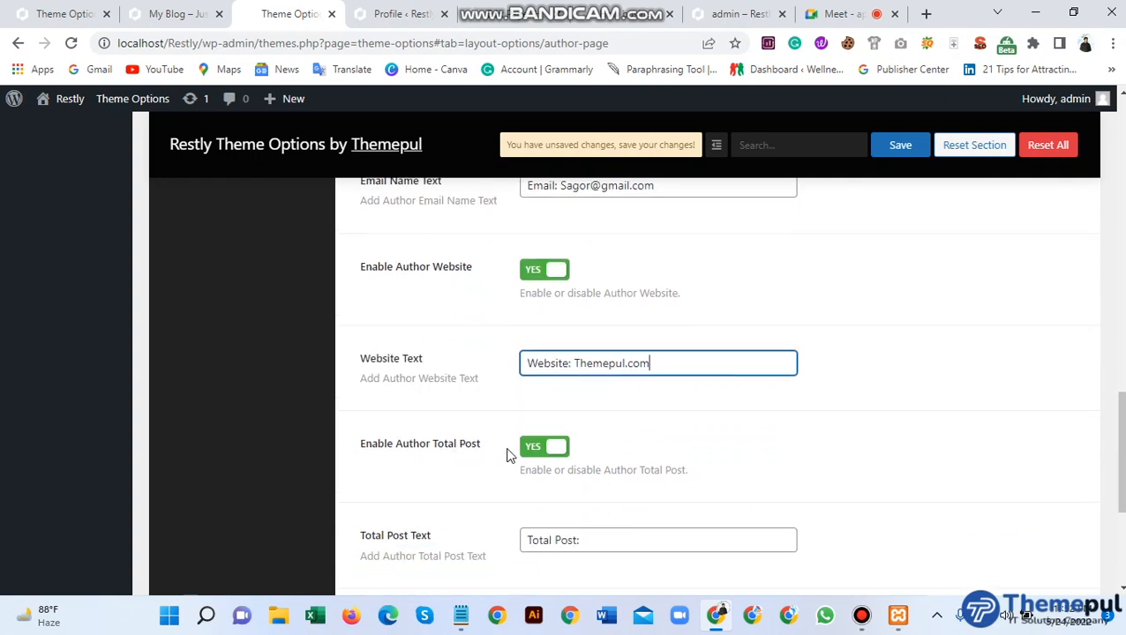
scroll(507, 455, "down", 1)
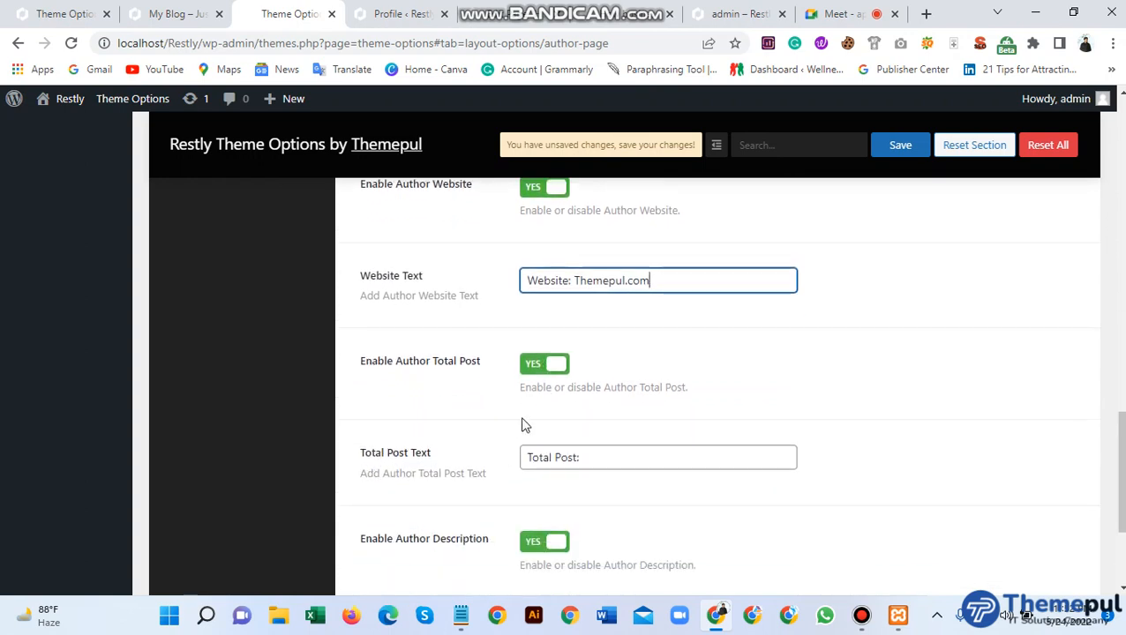
left_click(595, 460)
scroll(596, 459, "down", 1)
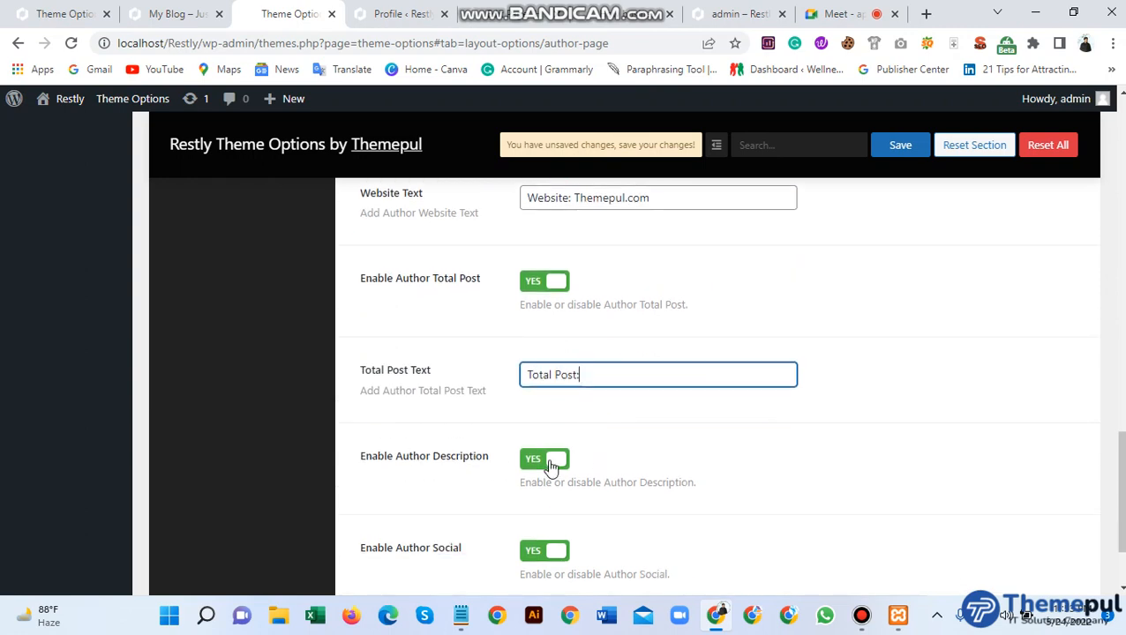
scroll(549, 466, "down", 1)
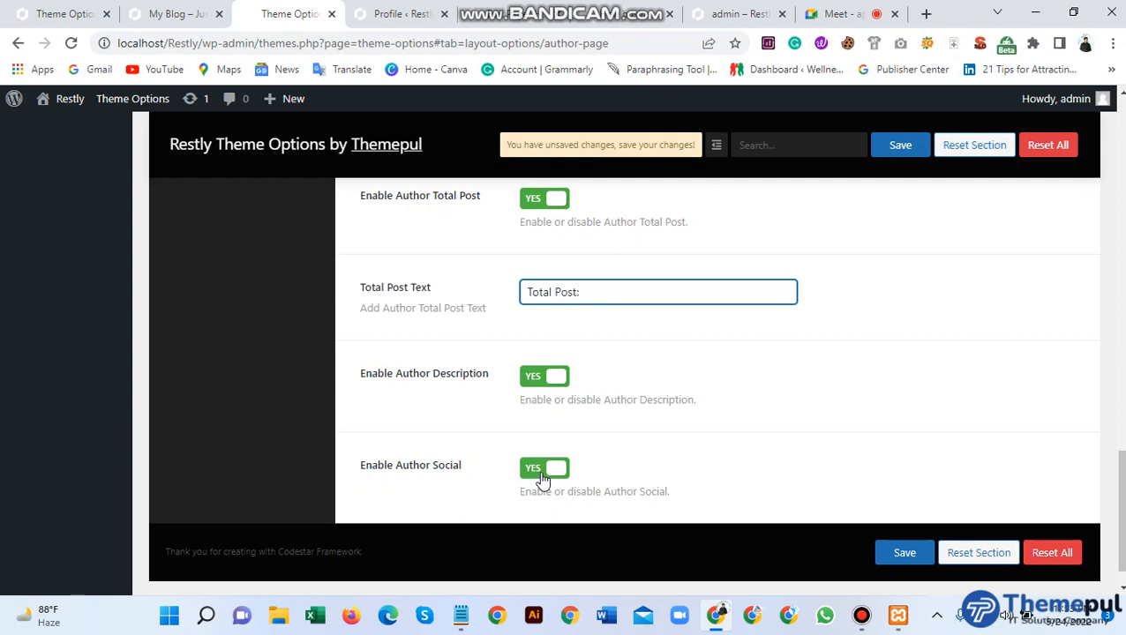
scroll(543, 480, "down", 1)
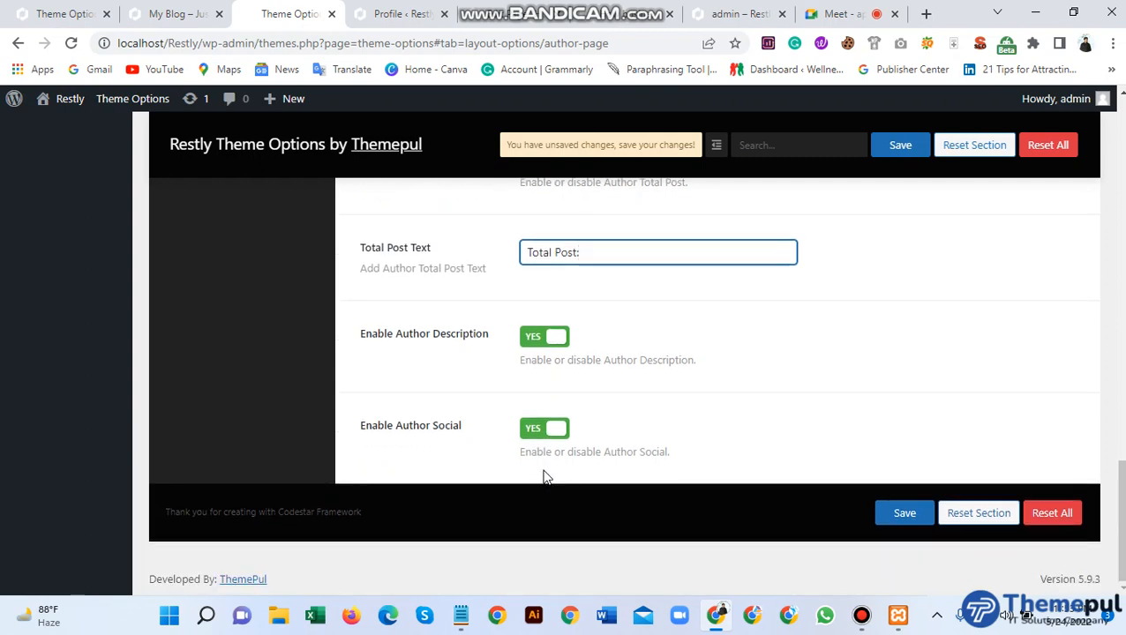
left_click(891, 512)
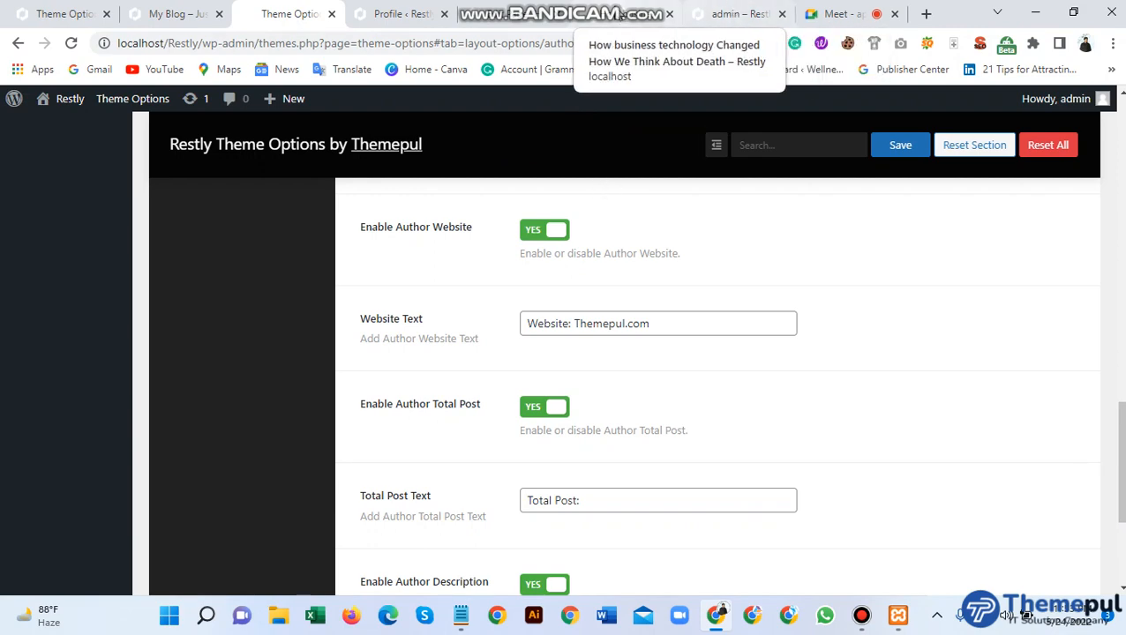
Step: Reload the admin author page on the site and check the Author Info box
left_click(624, 11)
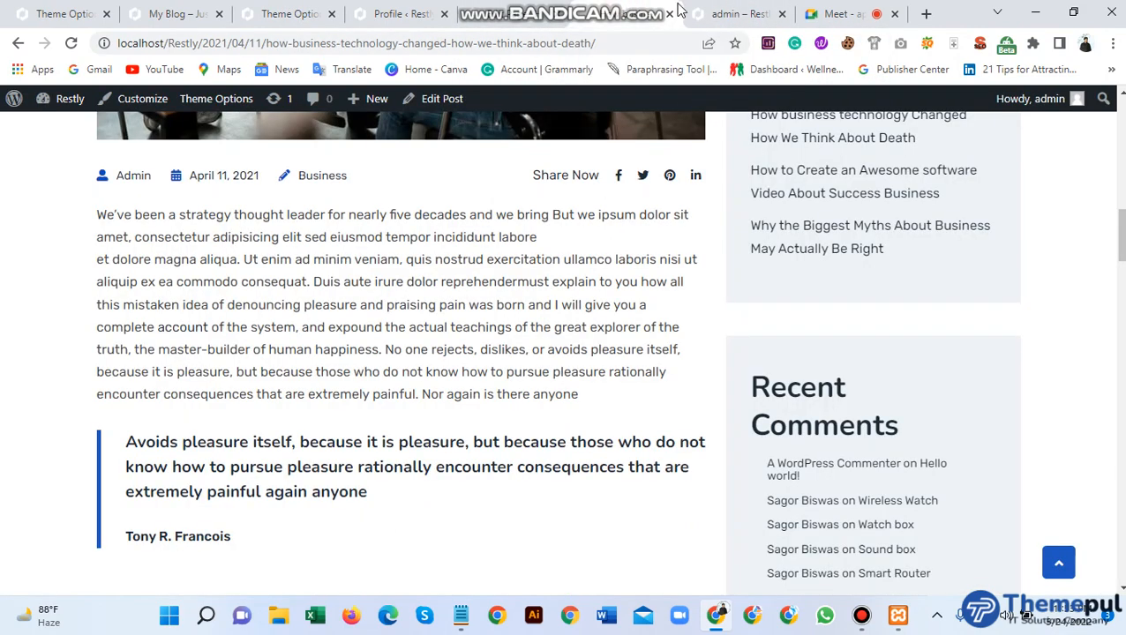
left_click(719, 12)
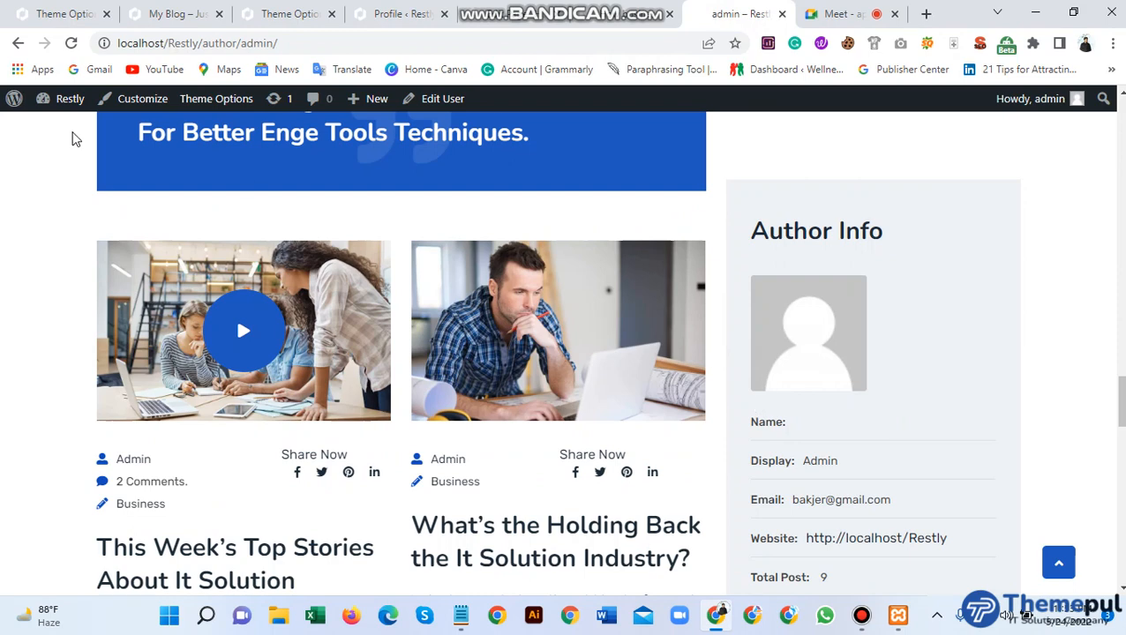
left_click(71, 42)
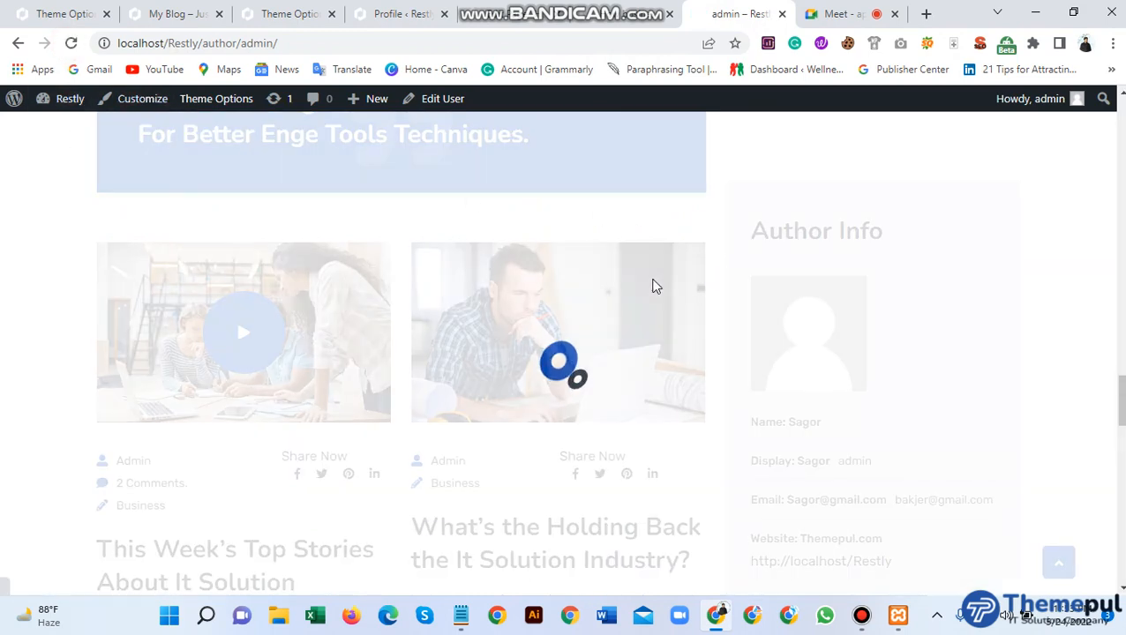
scroll(680, 311, "down", 1)
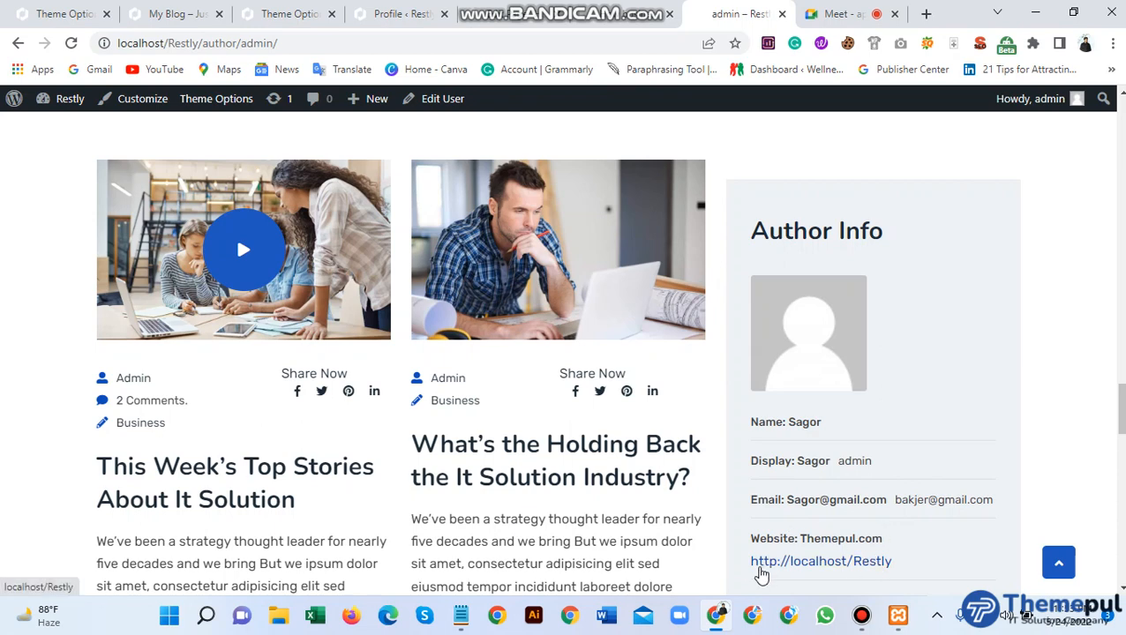
scroll(663, 450, "up", 1)
scroll(663, 450, "up", 3)
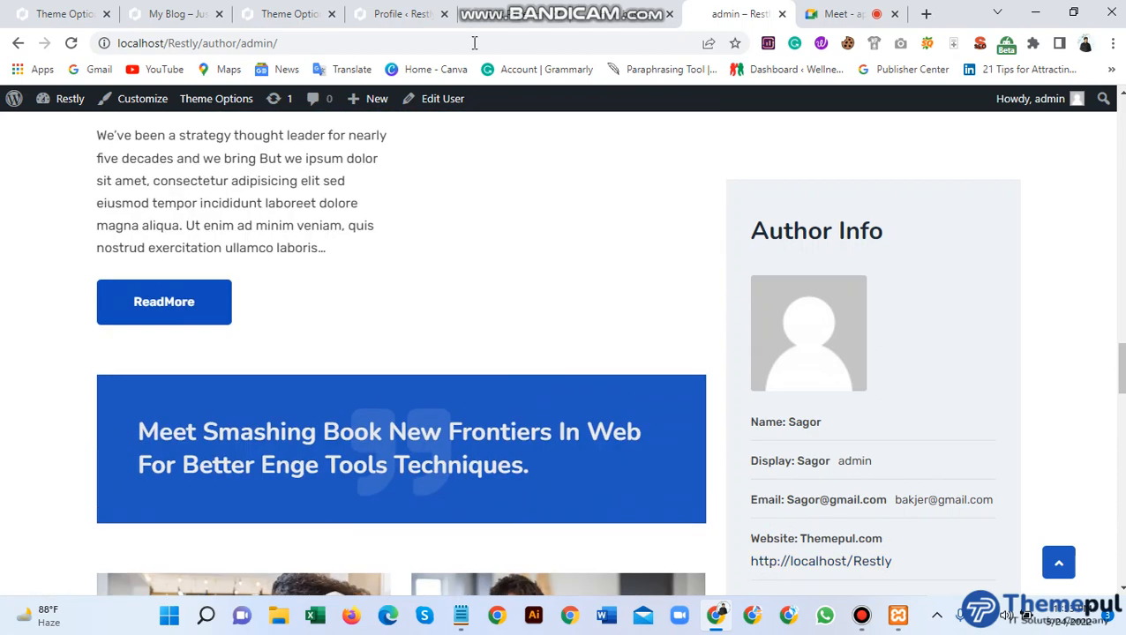
Step: Return to the author page theme options and review the Author Info text fields
left_click(291, 11)
scroll(444, 320, "up", 3)
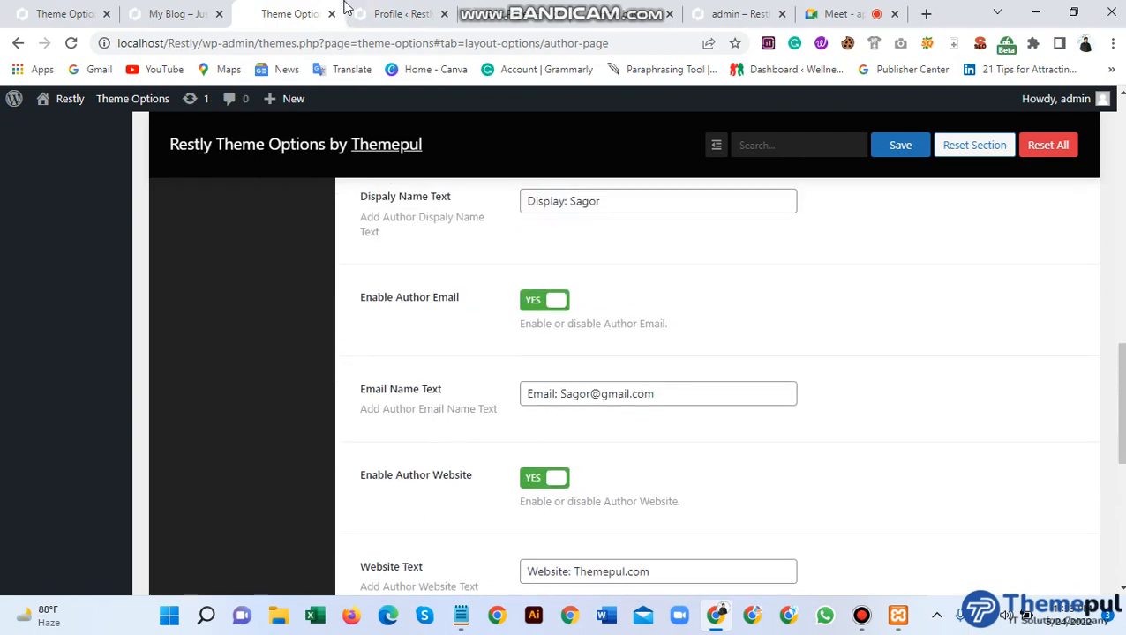
left_click(382, 11)
left_click(291, 13)
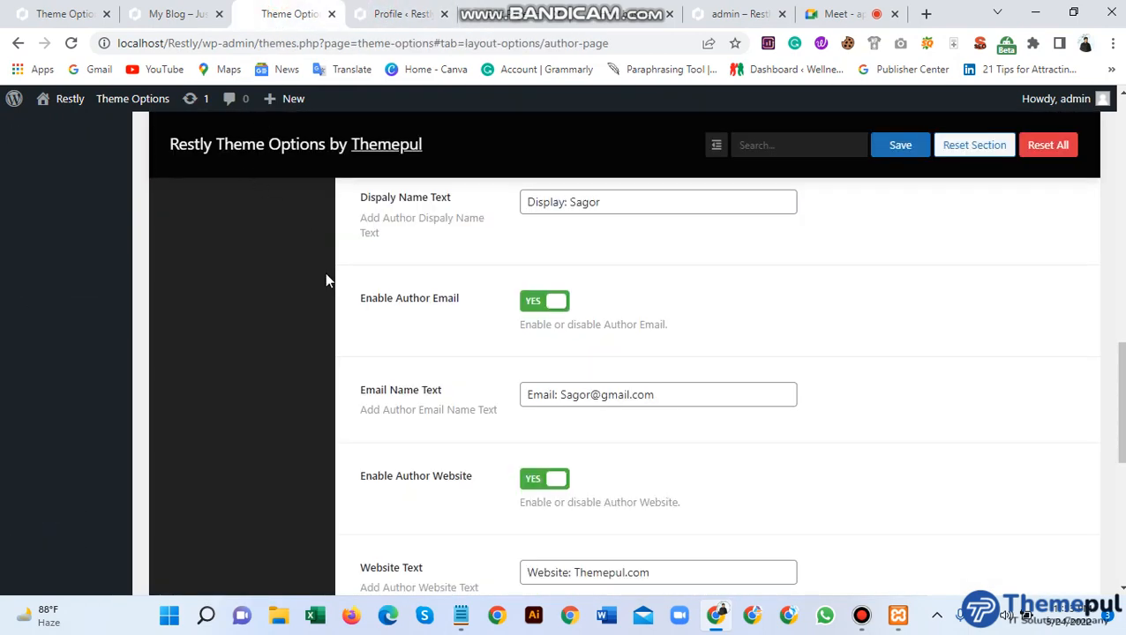
Step: Locate the Users submenu with its Profile entry in the WordPress admin navigation
scroll(394, 320, "up", 3)
scroll(393, 313, "up", 10)
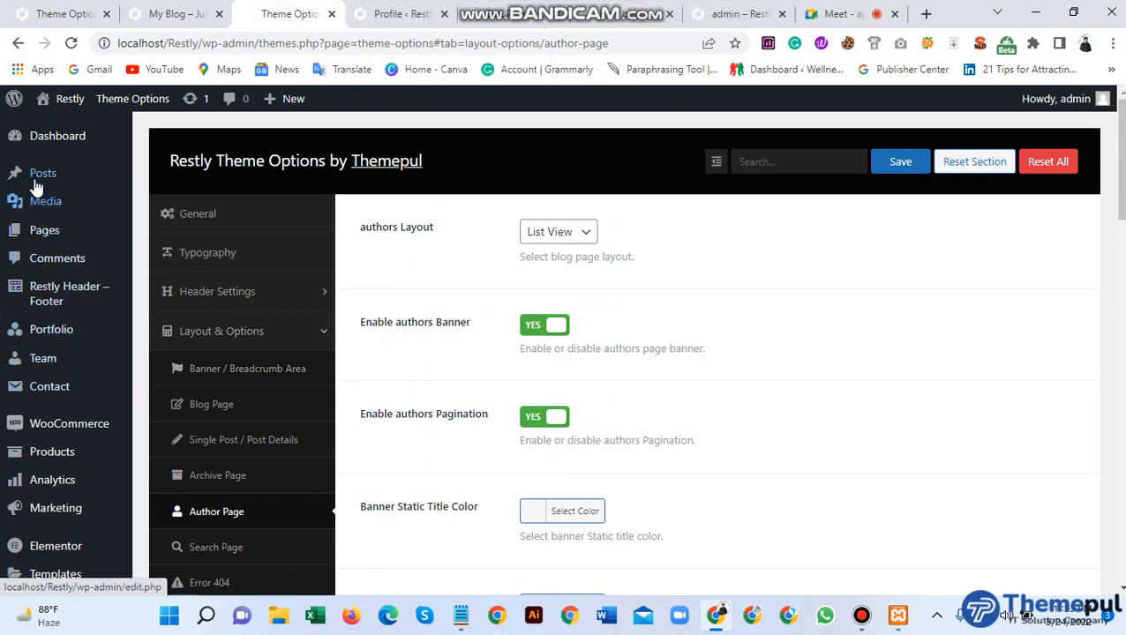
mouse_move(53, 423)
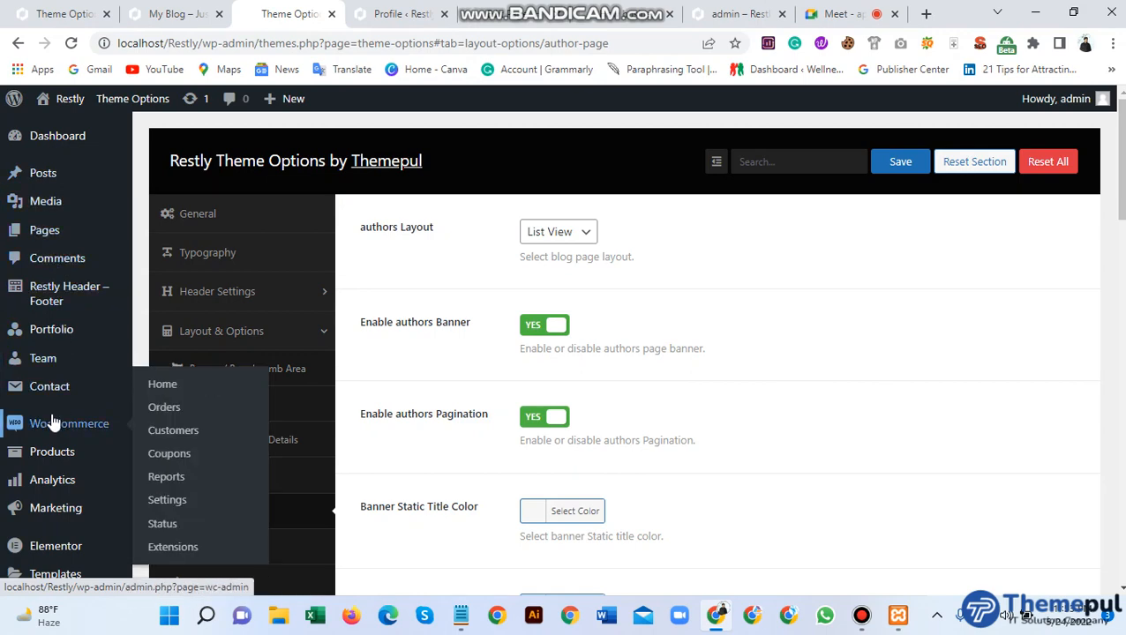
scroll(50, 477, "down", 1)
mouse_move(64, 481)
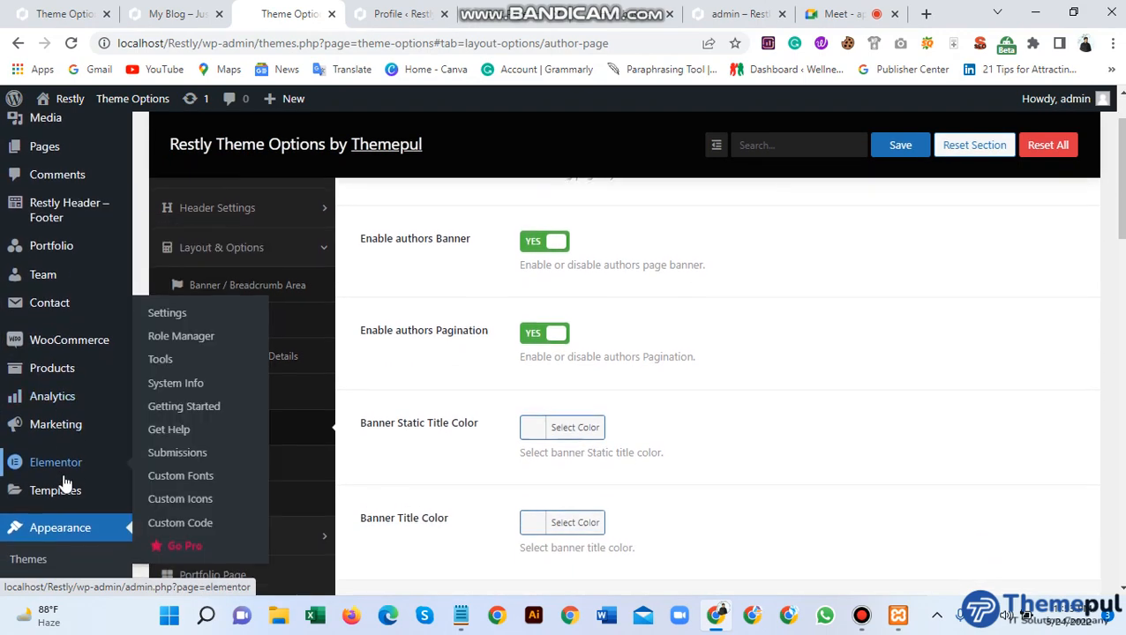
scroll(63, 481, "down", 4)
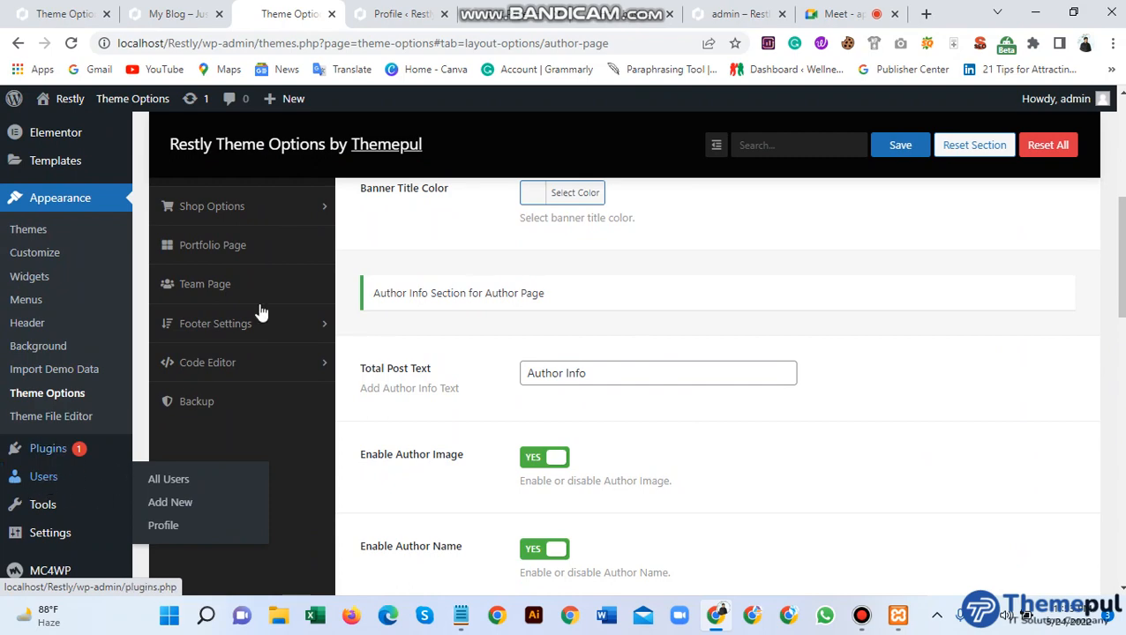
Step: Switch to the open user profile page and enter the author's first name in the Name section
left_click(394, 19)
scroll(205, 382, "up", 15)
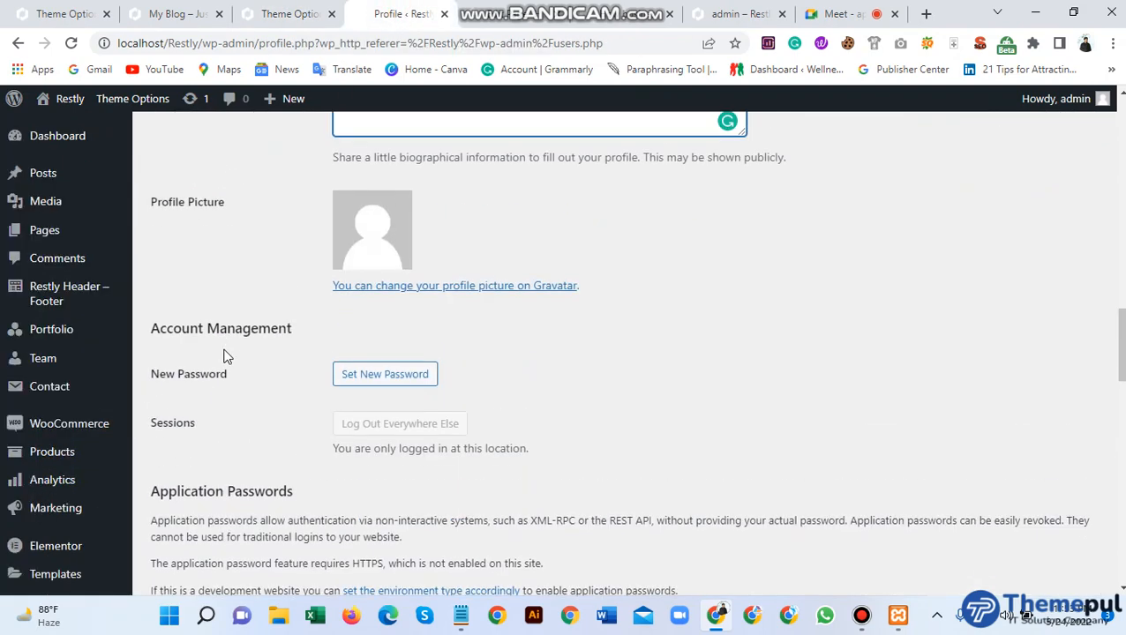
scroll(307, 350, "up", 10)
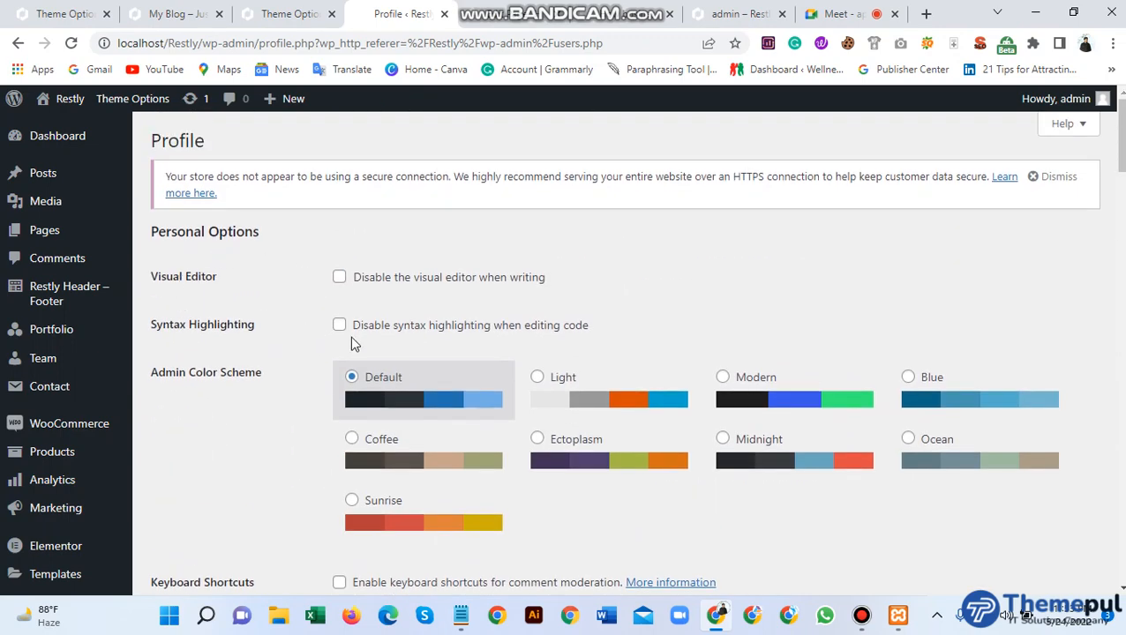
scroll(352, 343, "down", 6)
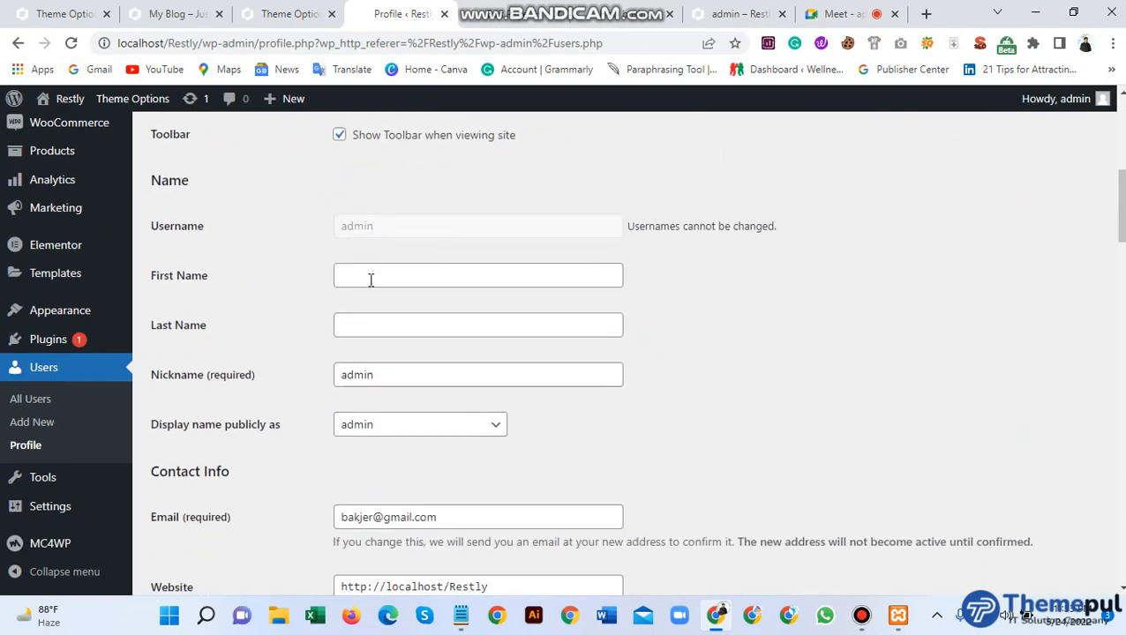
left_click(370, 276)
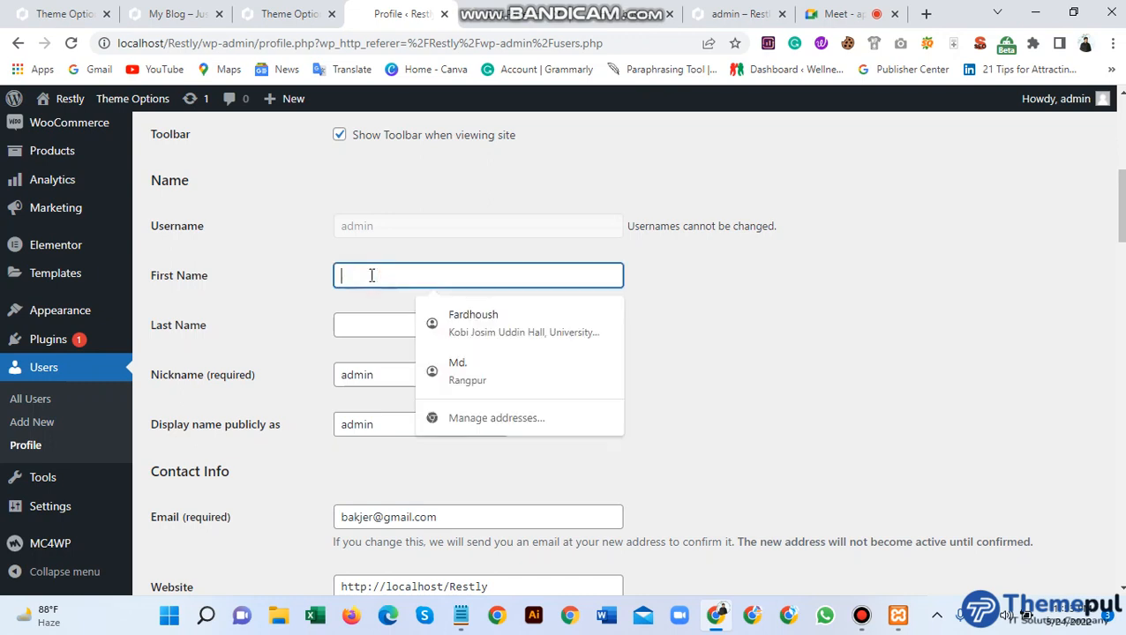
type("Sagor")
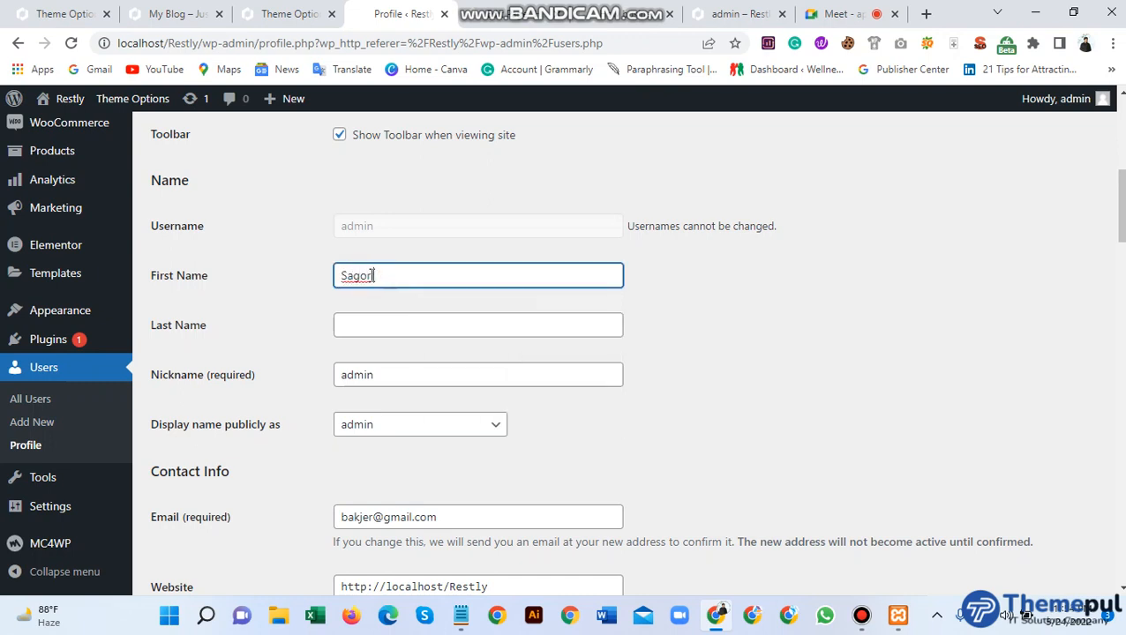
Step: Copy the first name into the Last Name field and replace the nickname with it
left_click_drag(377, 276, 296, 284)
key("ctrl+c")
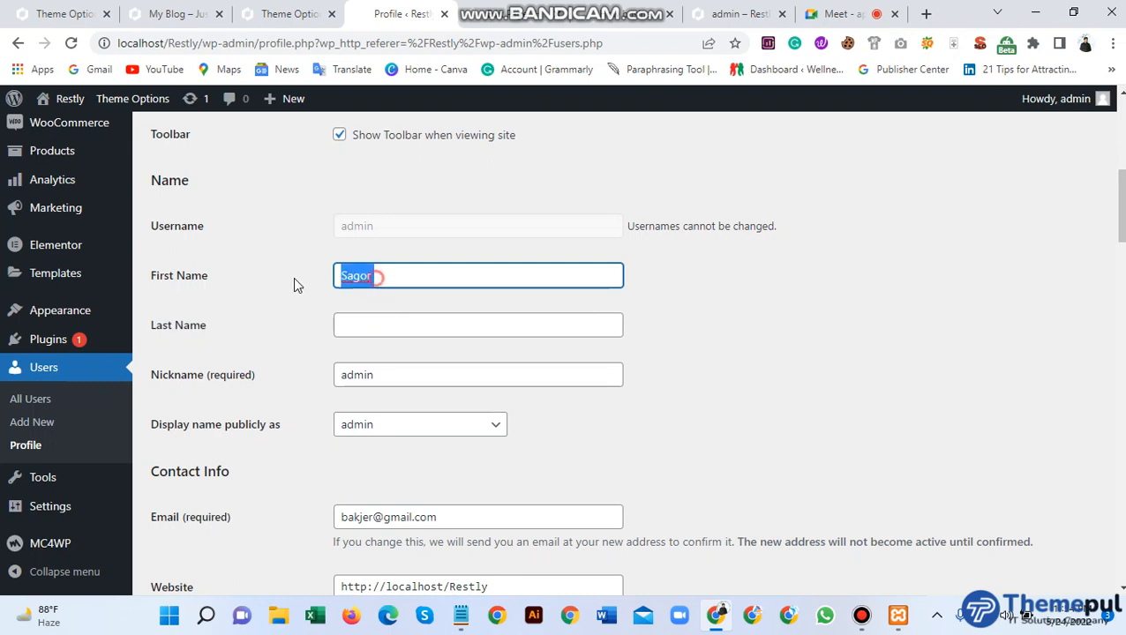
left_click(375, 331)
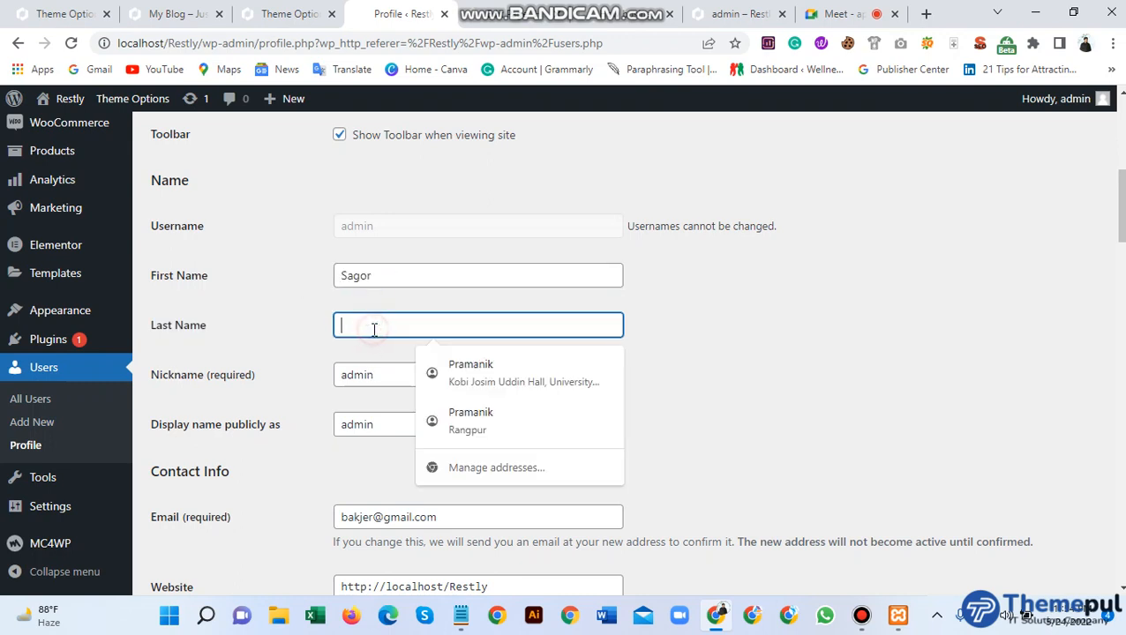
key("ctrl+v")
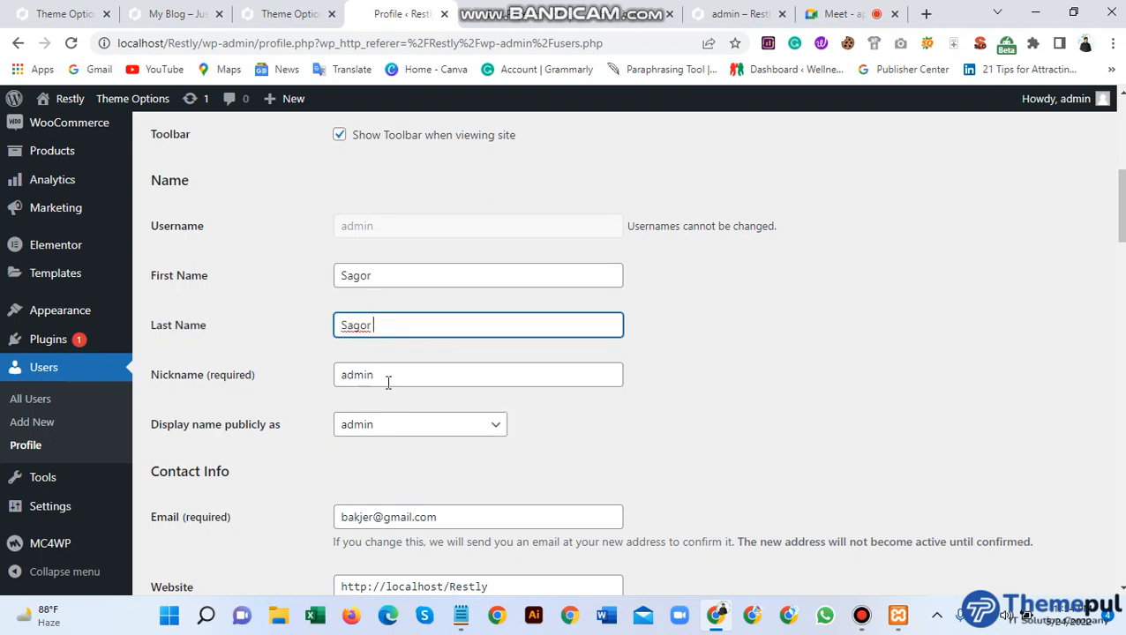
left_click_drag(378, 375, 311, 380)
key("ctrl+v")
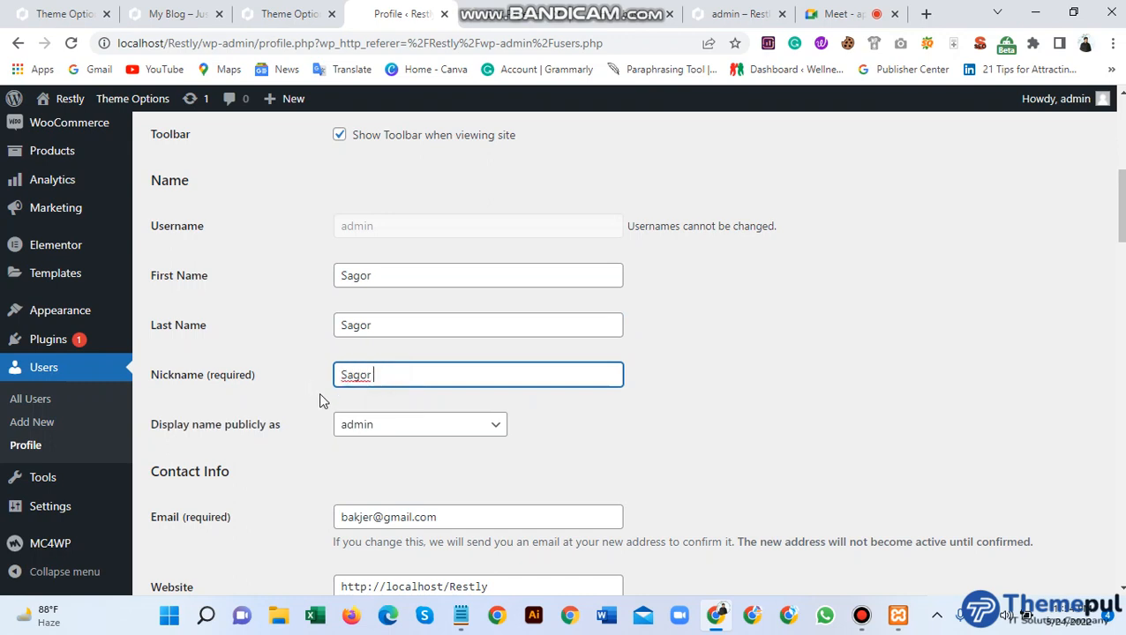
Step: Set the publicly displayed name to the author's new nickname instead of the username
scroll(329, 432, "down", 1)
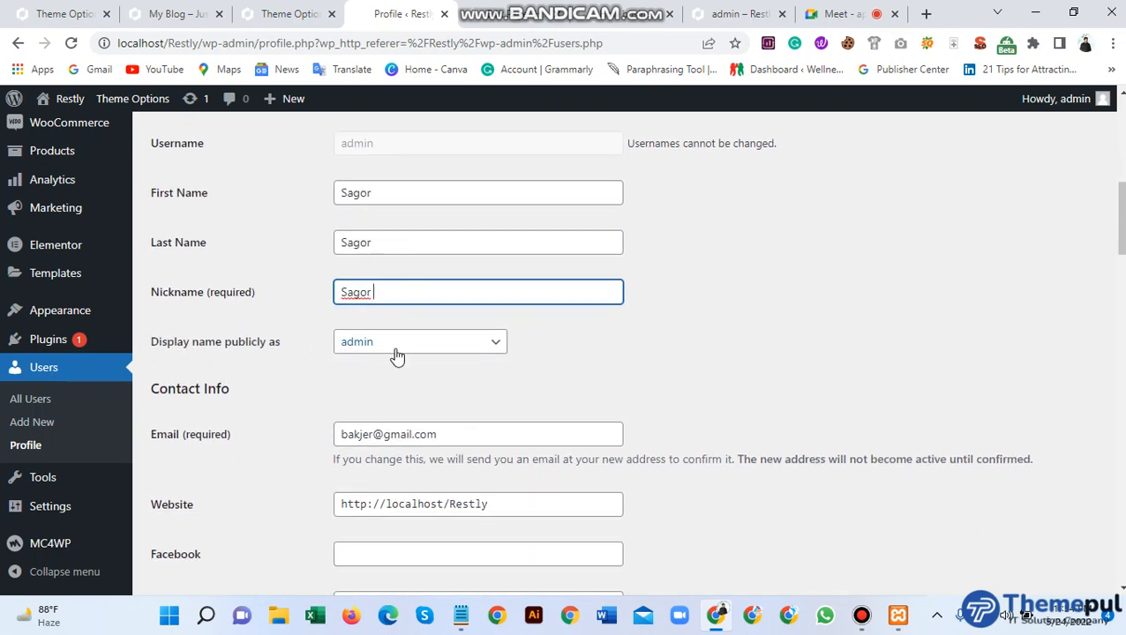
left_click(402, 351)
left_click(382, 381)
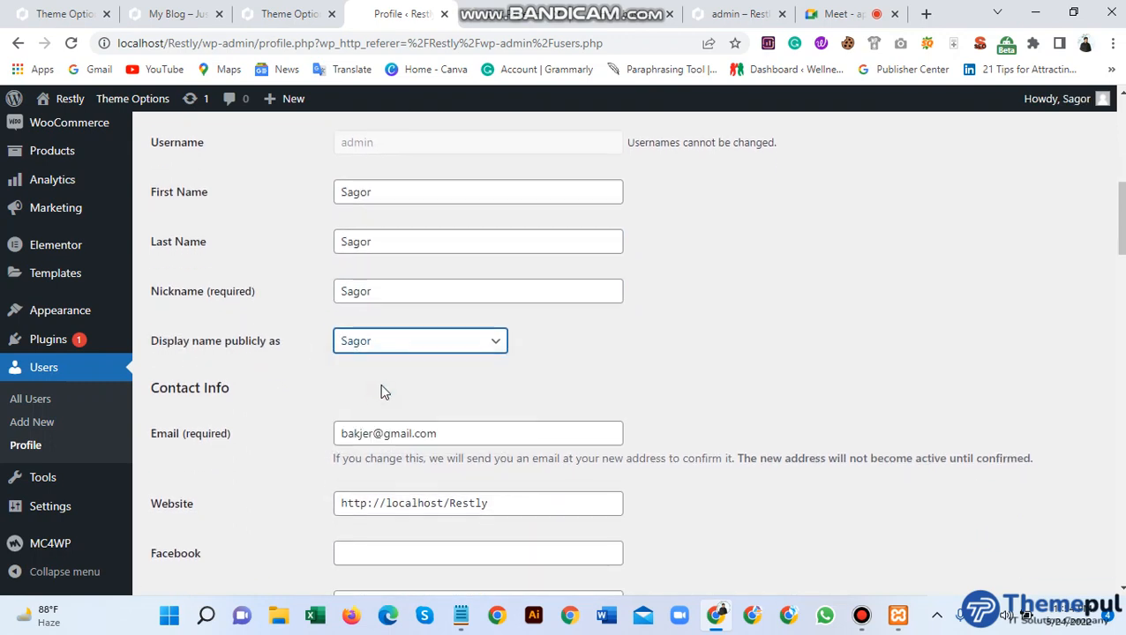
Step: Review the Contact Info email, website and social profile fields and the Biographical Info box
scroll(382, 389, "down", 2)
left_click(463, 270)
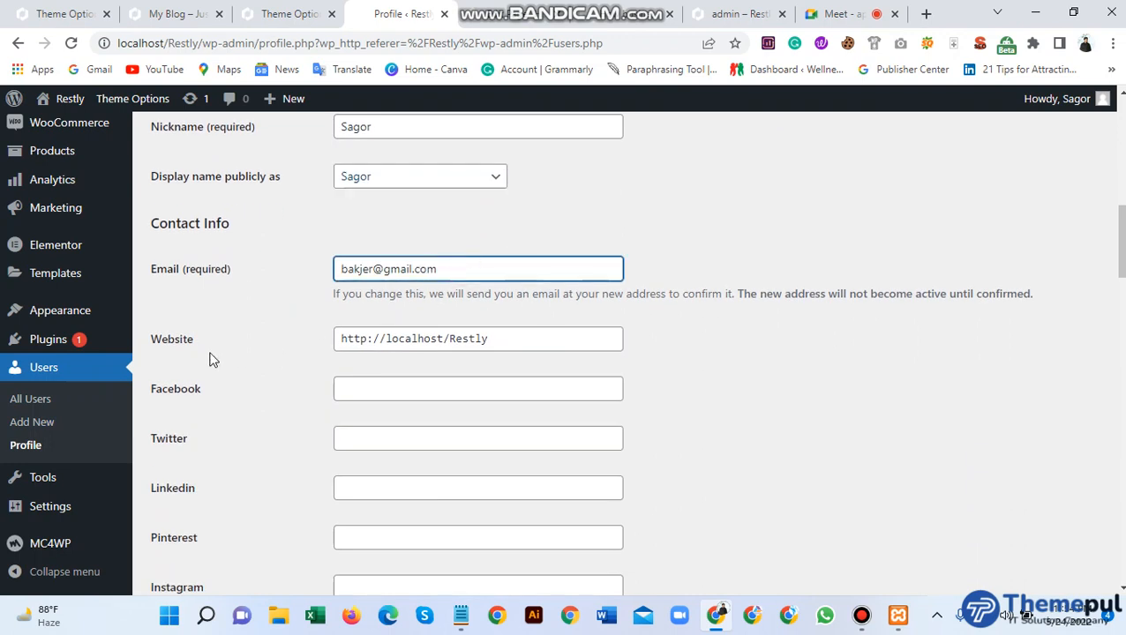
left_click(518, 331)
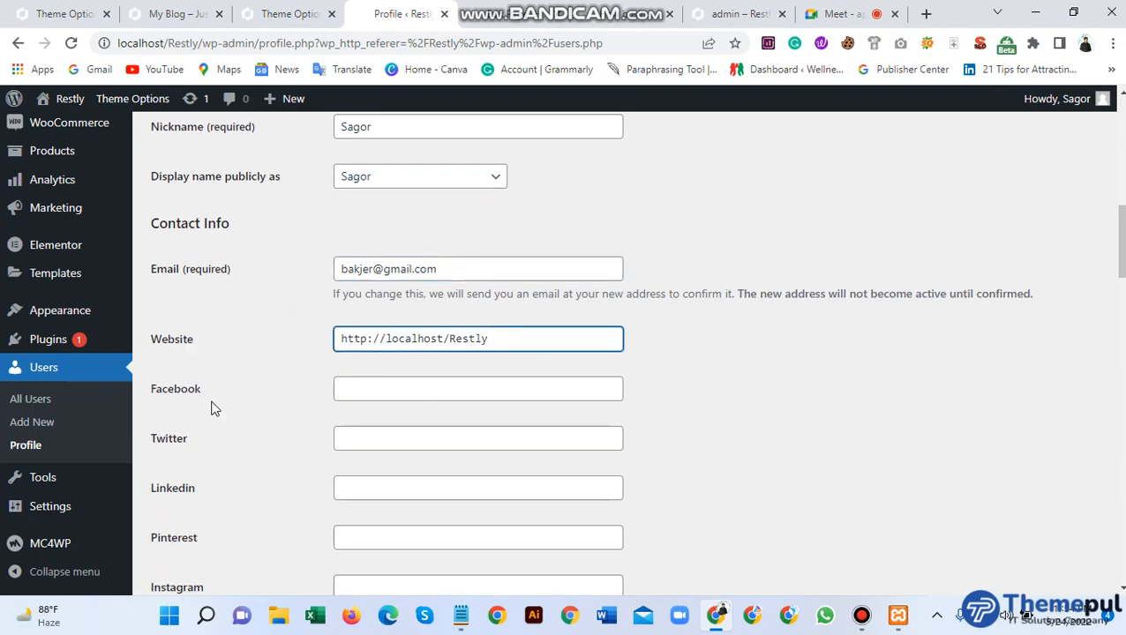
left_click(390, 388)
scroll(389, 397, "down", 4)
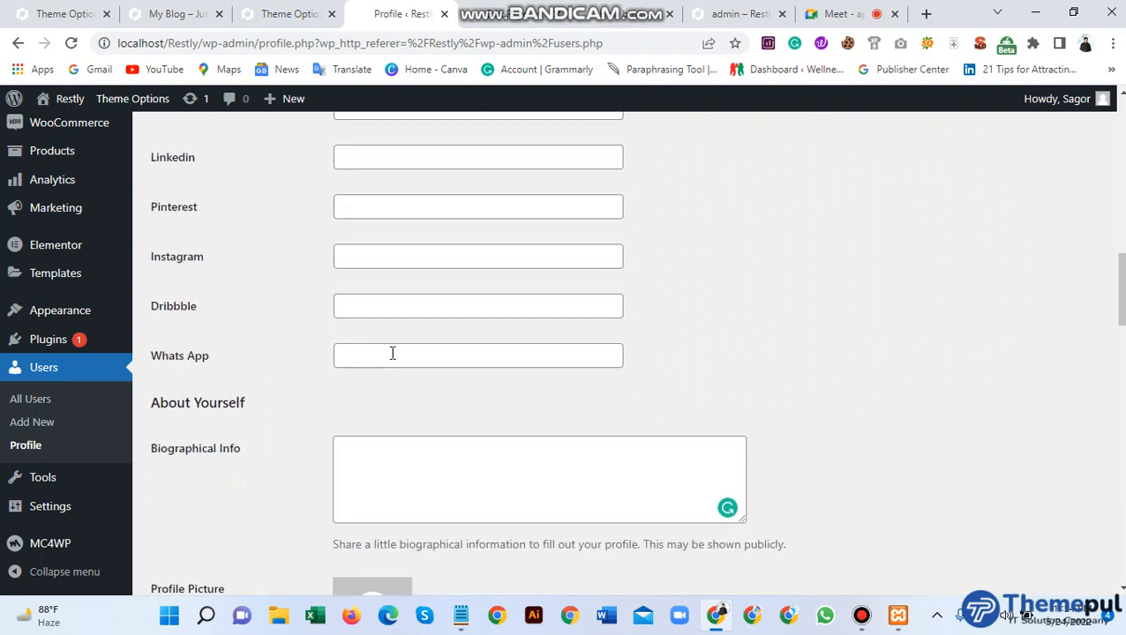
left_click(393, 353)
scroll(283, 405, "down", 1)
left_click(371, 384)
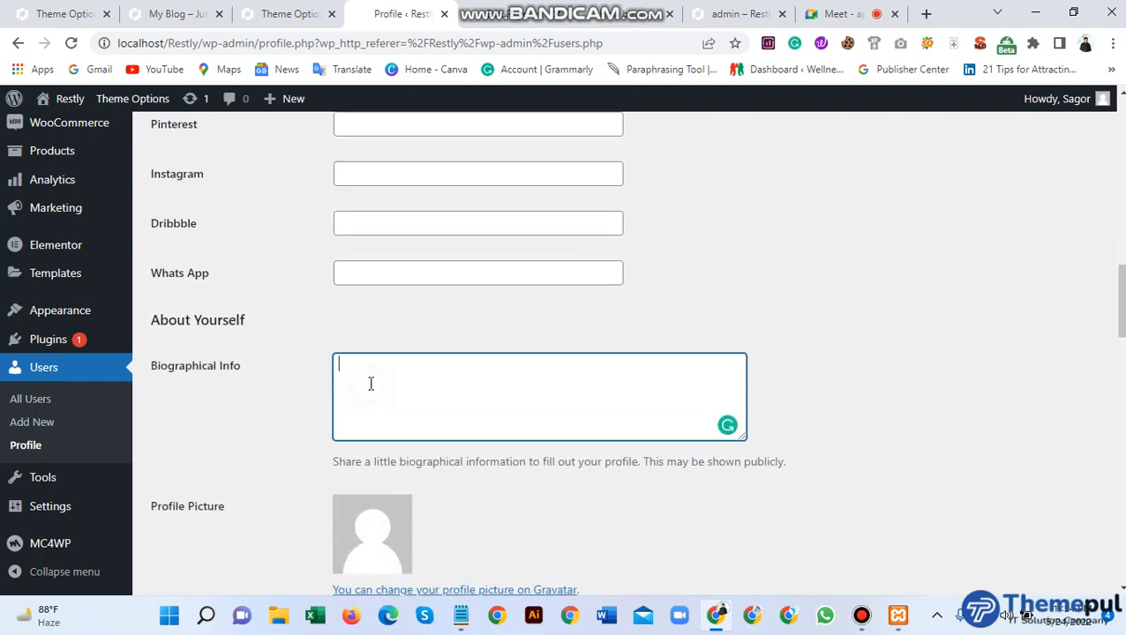
Step: Examine the customer billing address fields, from first name and company to the address lines
scroll(371, 402, "down", 2)
scroll(371, 401, "down", 5)
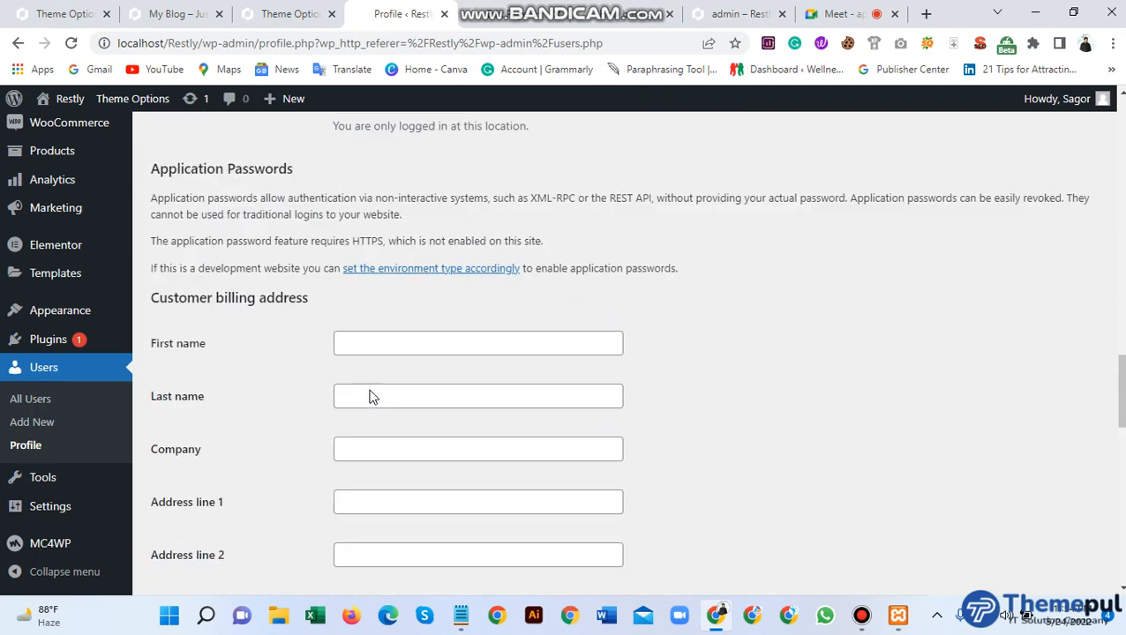
scroll(371, 397, "down", 3)
scroll(369, 391, "up", 3)
scroll(249, 285, "down", 1)
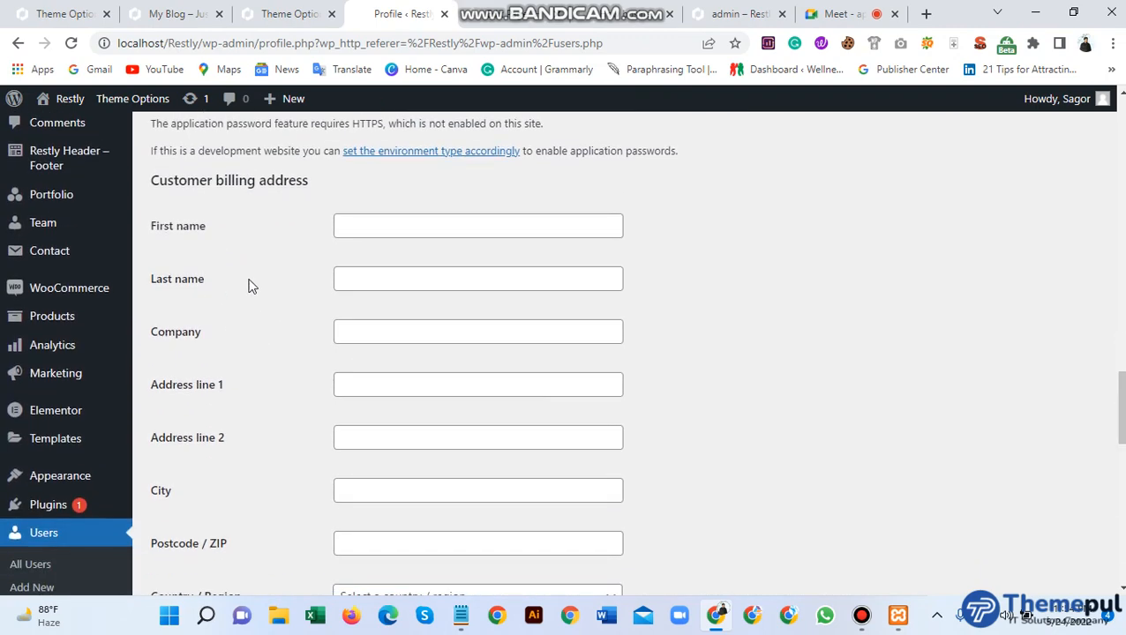
left_click(391, 227)
left_click(360, 279)
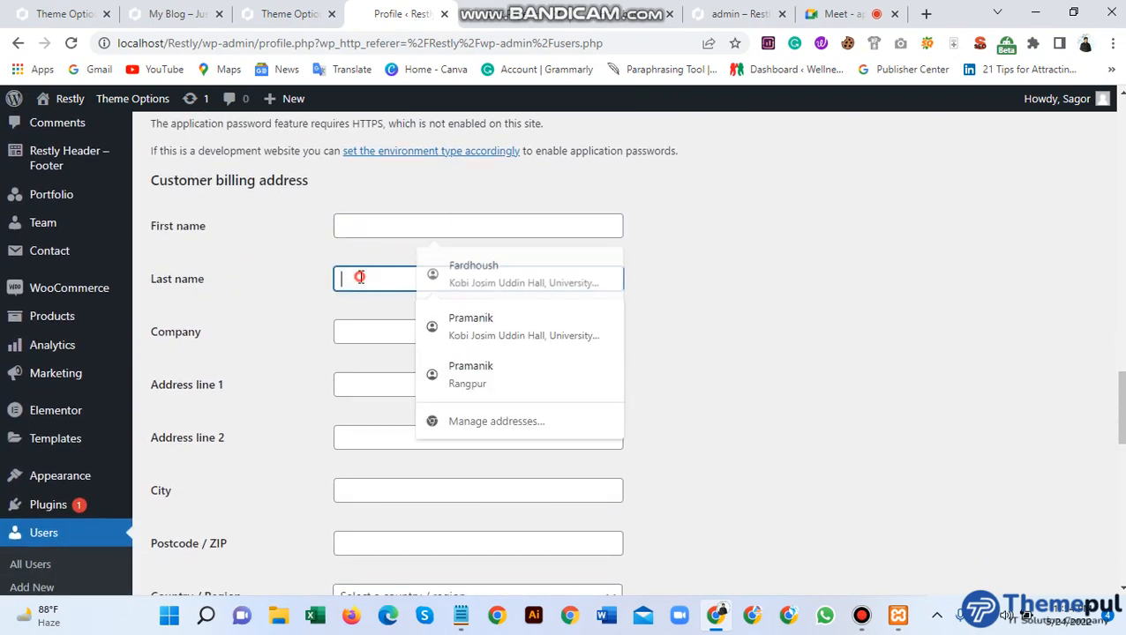
left_click(364, 330)
left_click(371, 385)
scroll(367, 397, "down", 3)
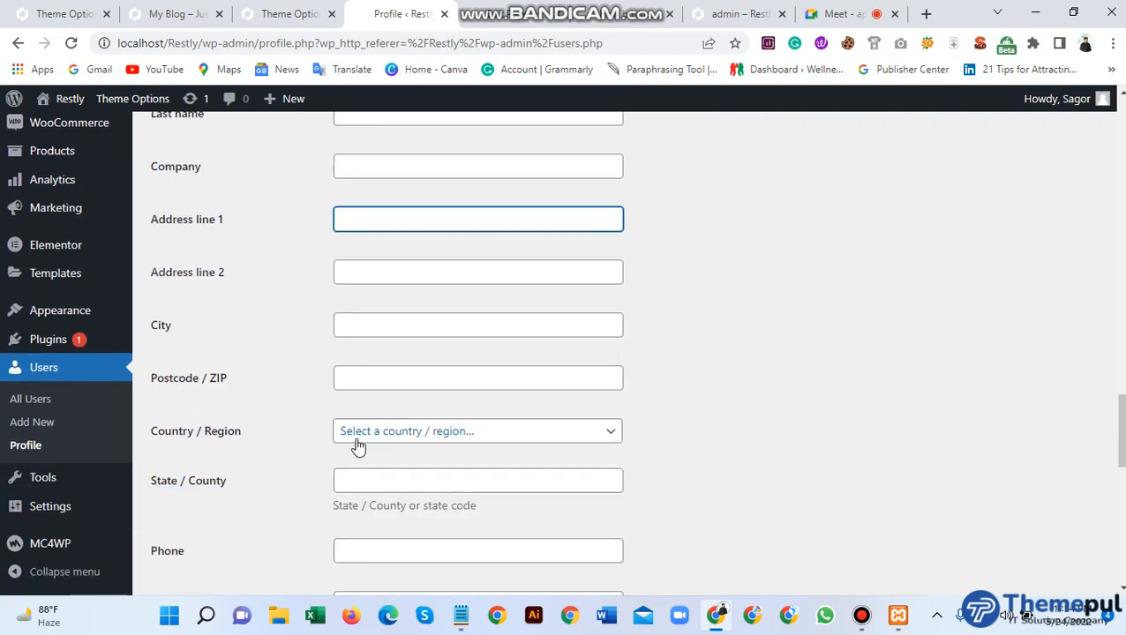
Step: Look through the customer shipping address fields and update the profile
scroll(352, 465, "down", 5)
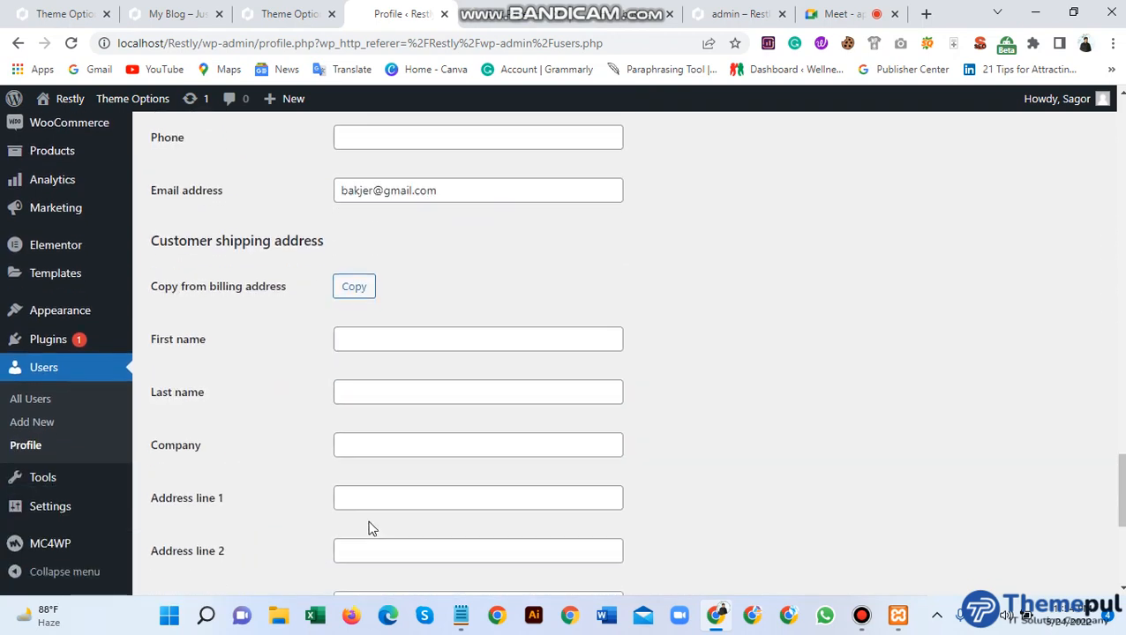
scroll(359, 400, "down", 3)
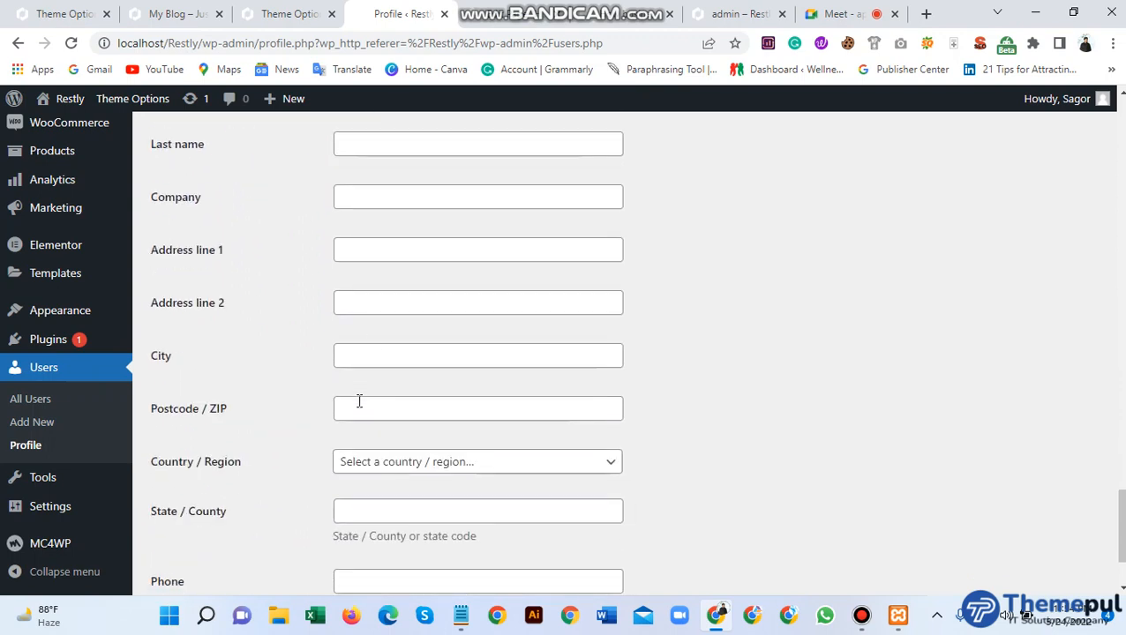
scroll(420, 441, "down", 2)
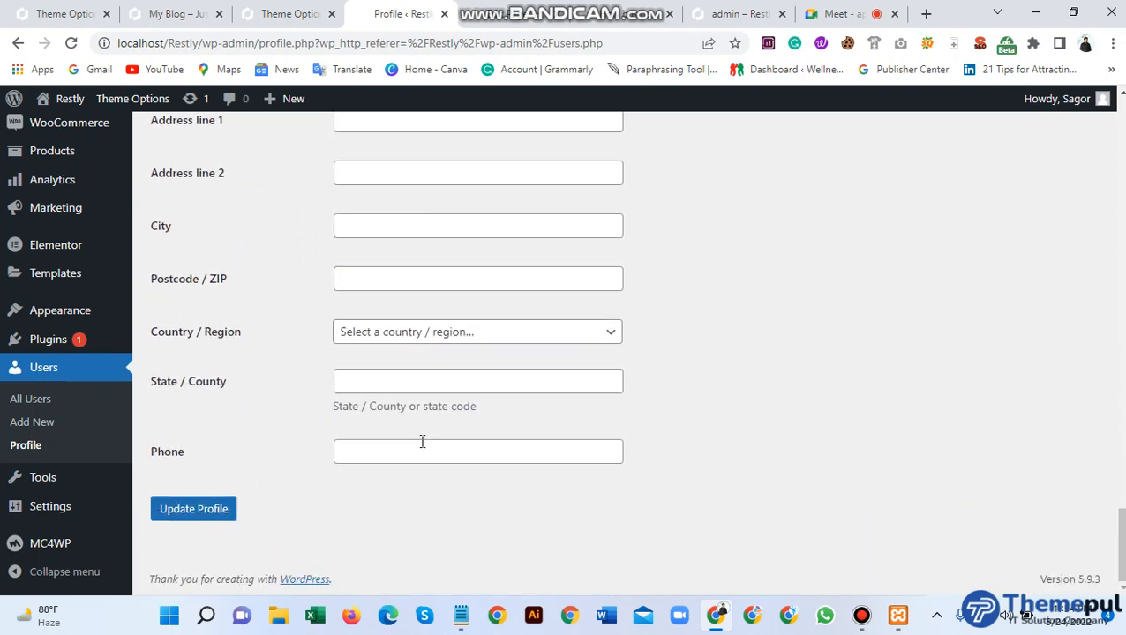
left_click(186, 512)
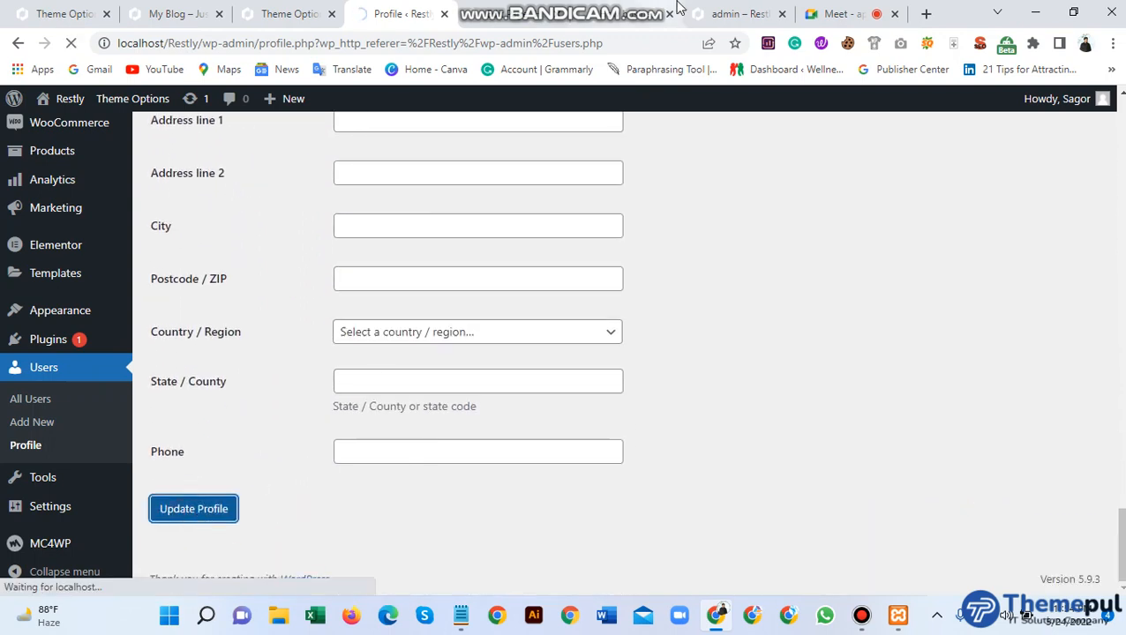
Step: Reload the author page on the site and check the name and display name in the Author Info box
left_click(740, 13)
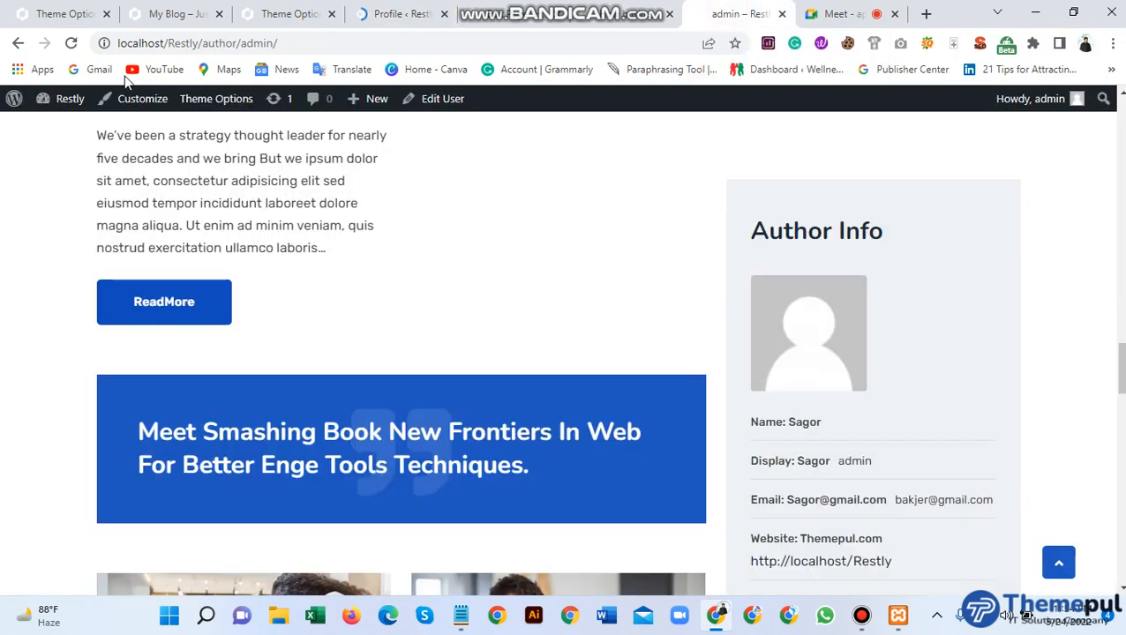
left_click(67, 43)
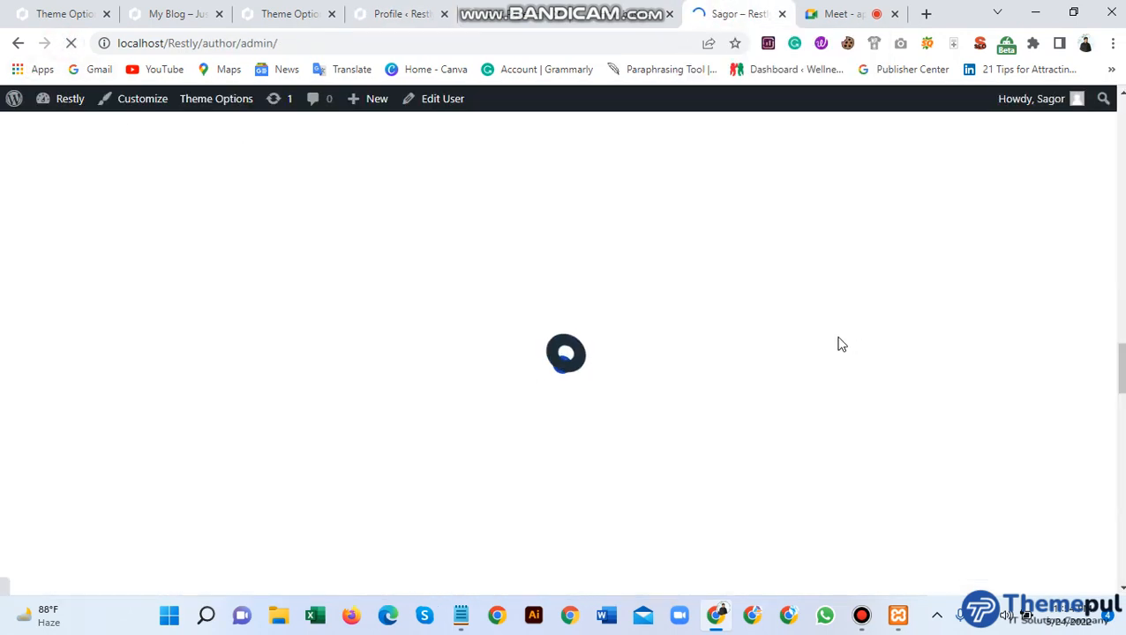
scroll(845, 415, "down", 1)
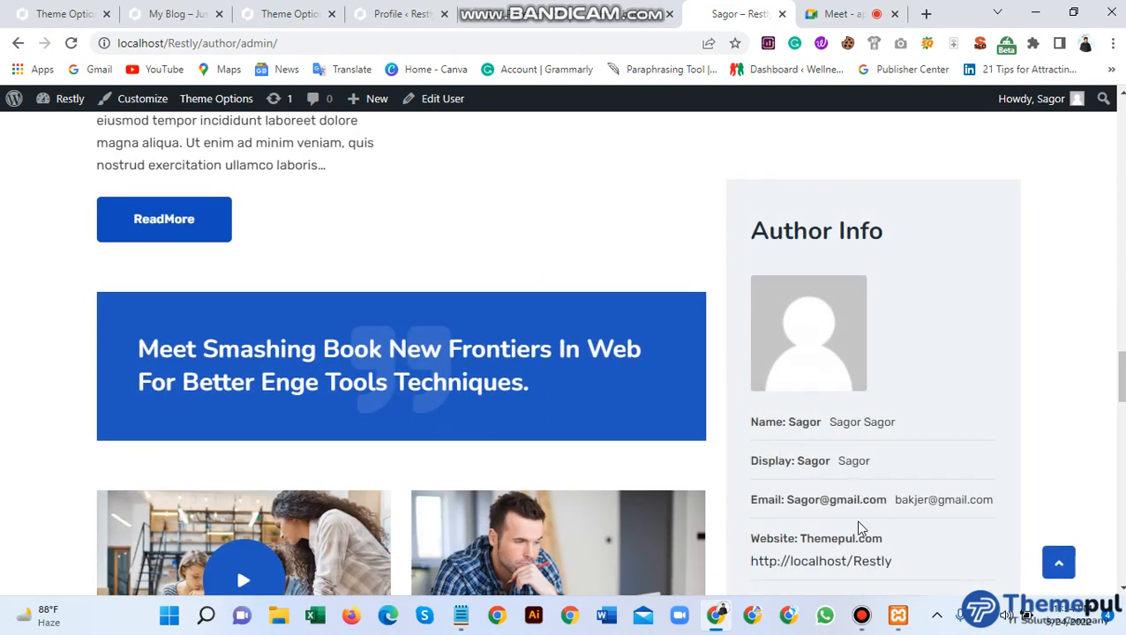
scroll(860, 527, "up", 1)
scroll(694, 359, "up", 4)
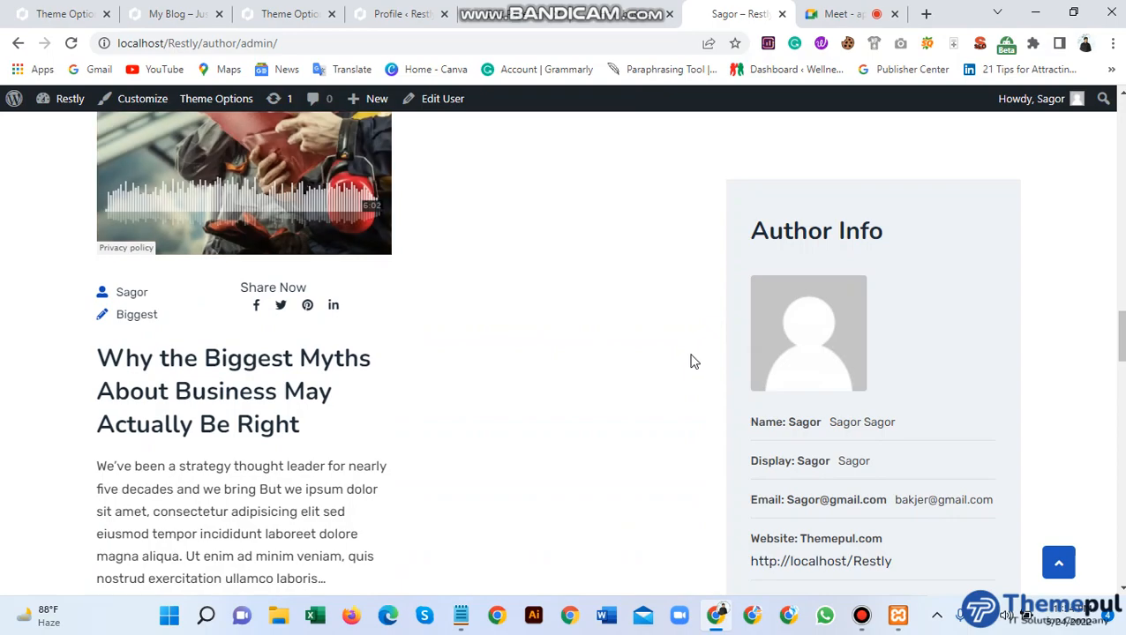